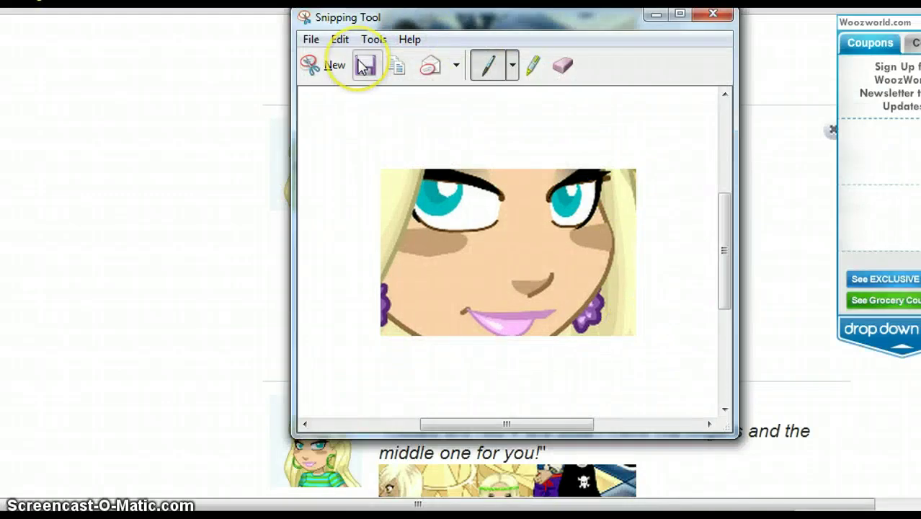
Save the face snip as a PNG named ttt in the Pictures library and close the Snipping Tool
click(364, 66)
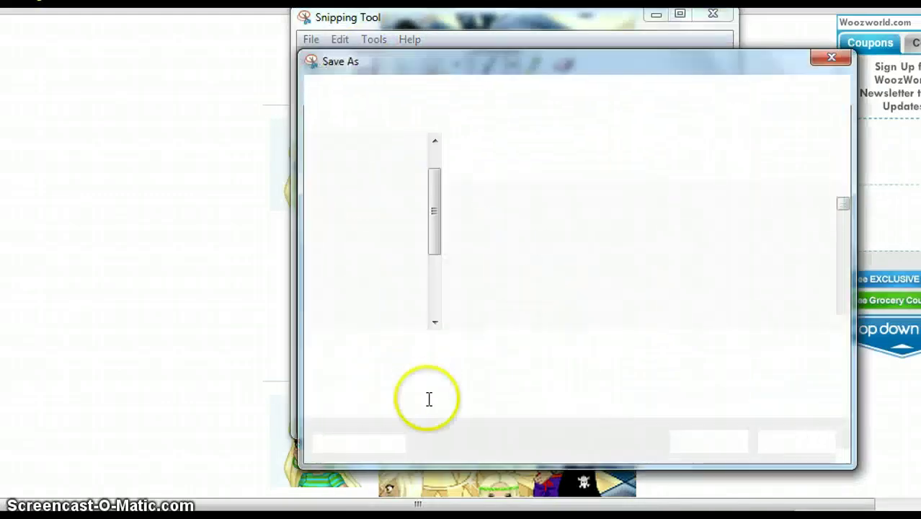
key(BackSpace)
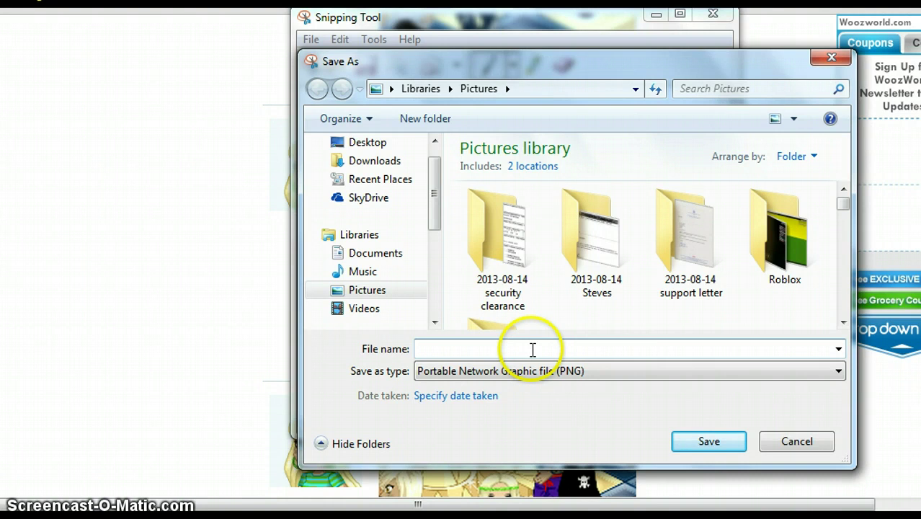
text(tt)
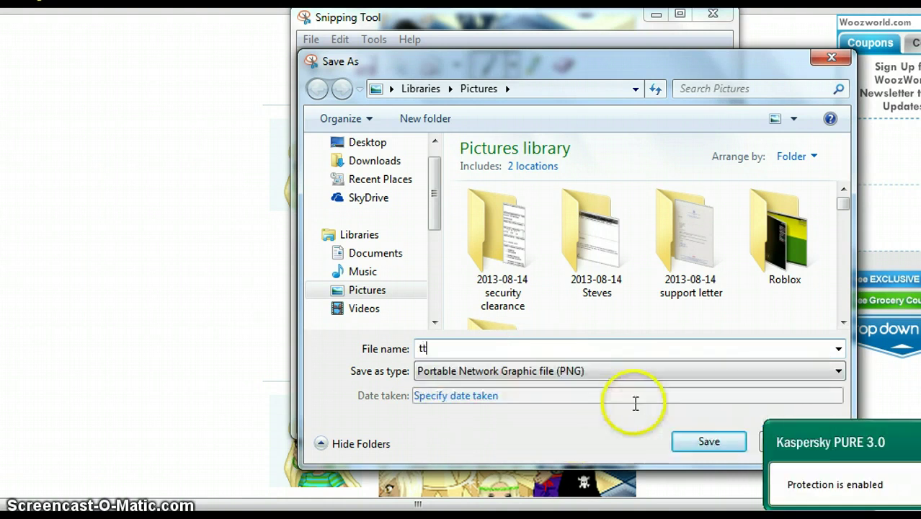
text(t)
click(696, 440)
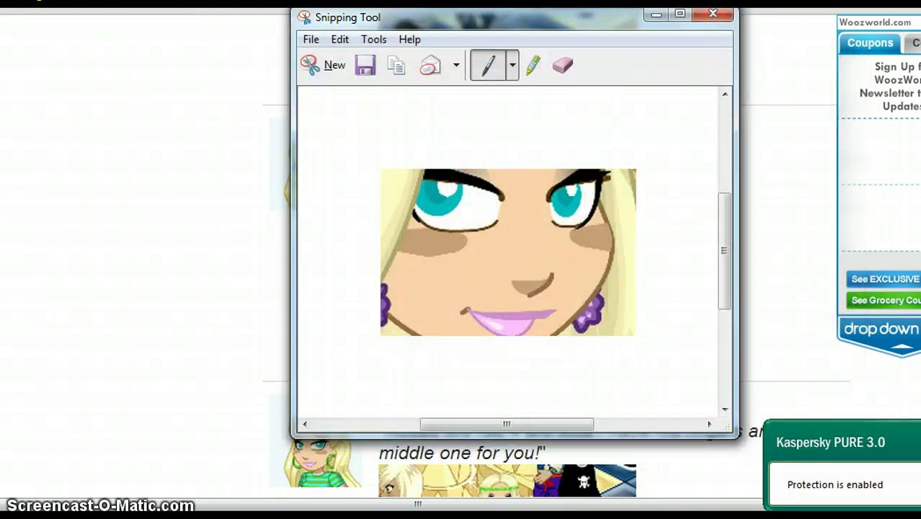
click(713, 14)
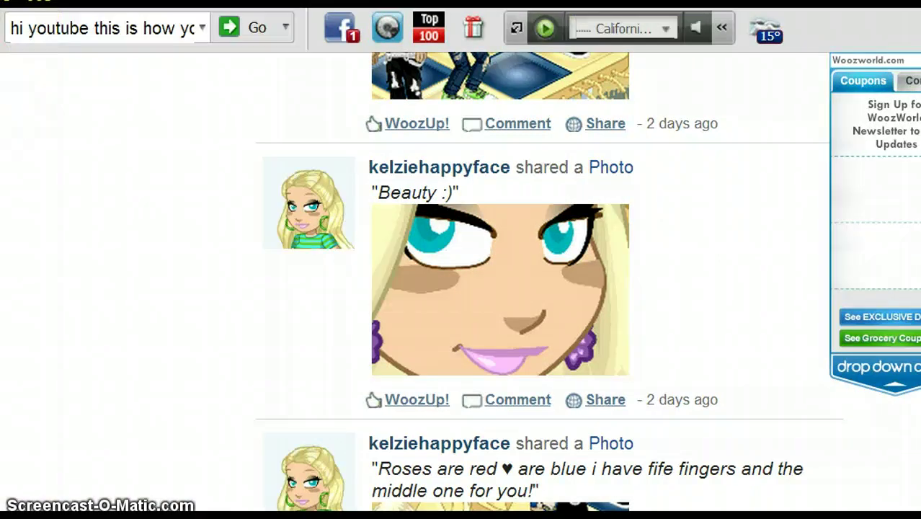
Launch Paint and open the picture ttt from the Pictures library
key(super)
click(21, 201)
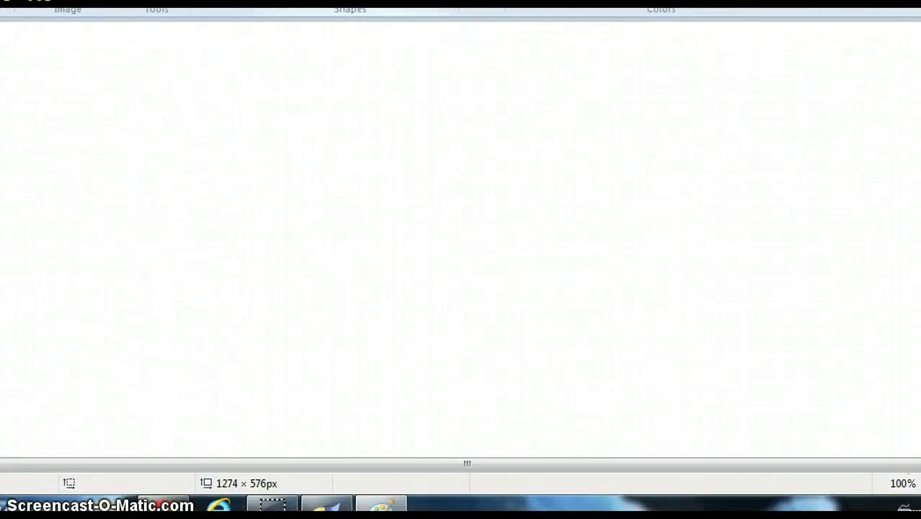
key(alt+f)
key(o)
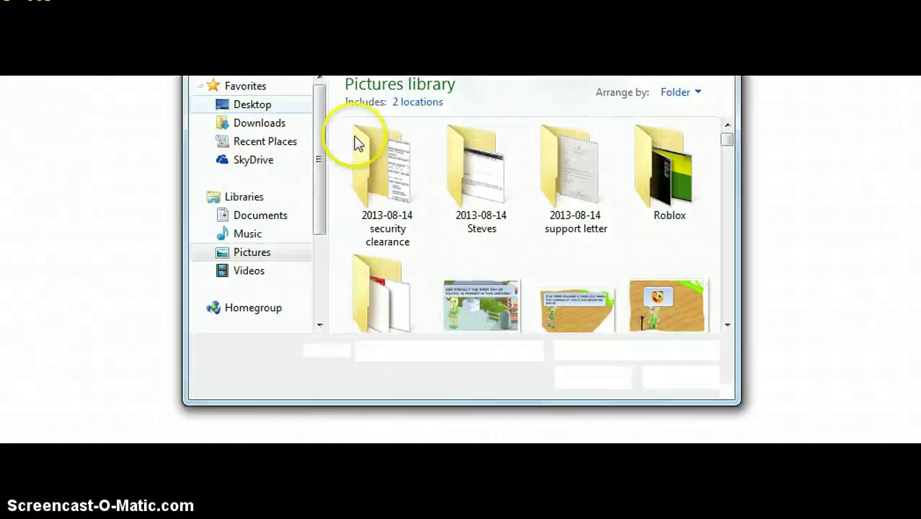
drag(731, 142, 735, 201)
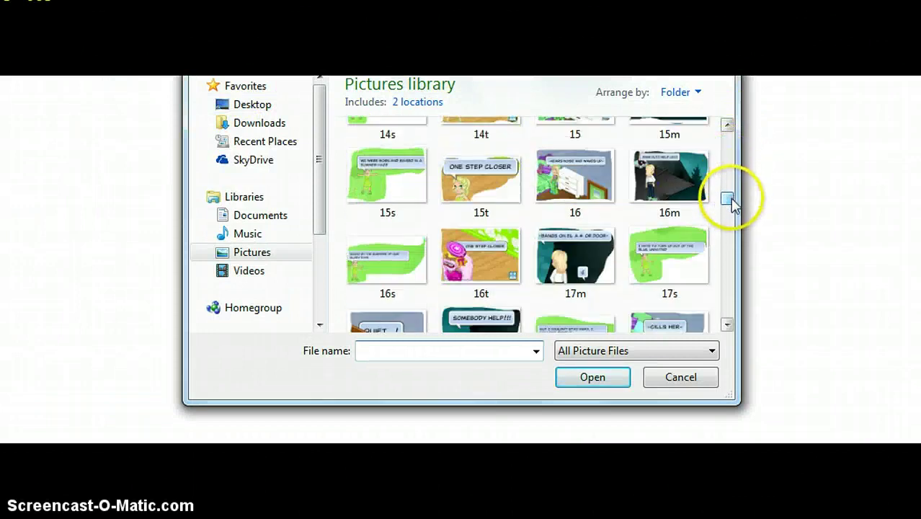
text(ttt)
click(593, 378)
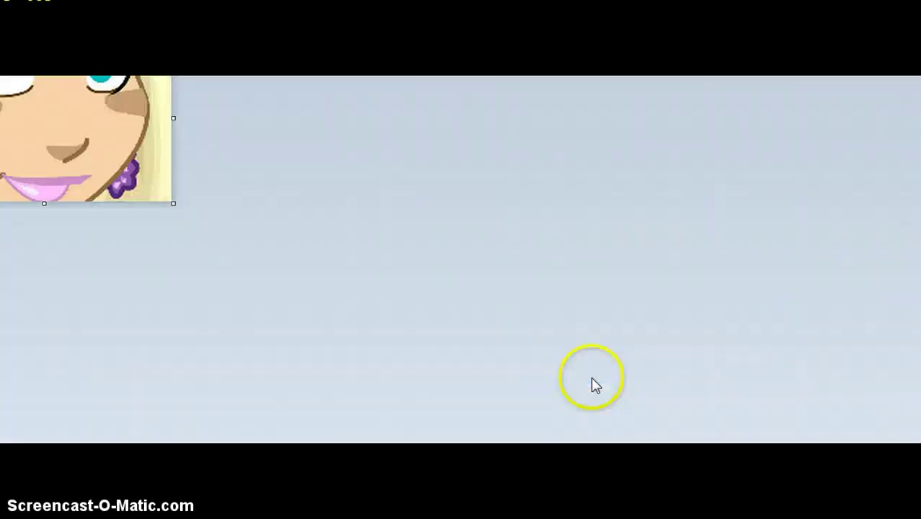
Enlarge the canvas in width and height, and move the face image away from the corner toward the middle
drag(247, 117, 253, 119)
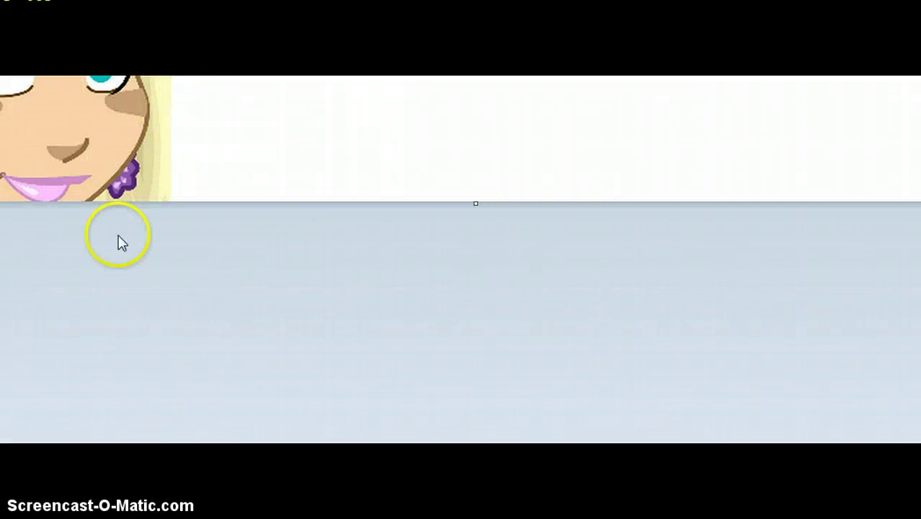
drag(475, 204, 481, 425)
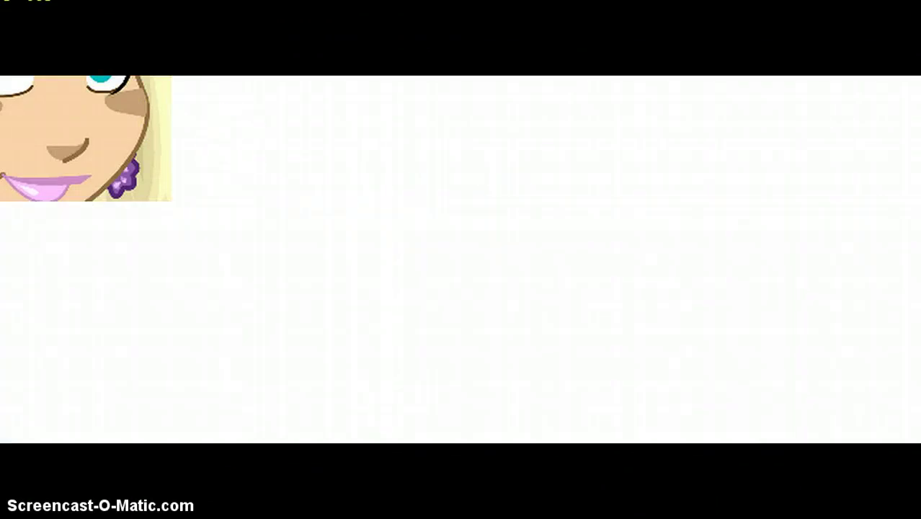
drag(160, 92, 171, 205)
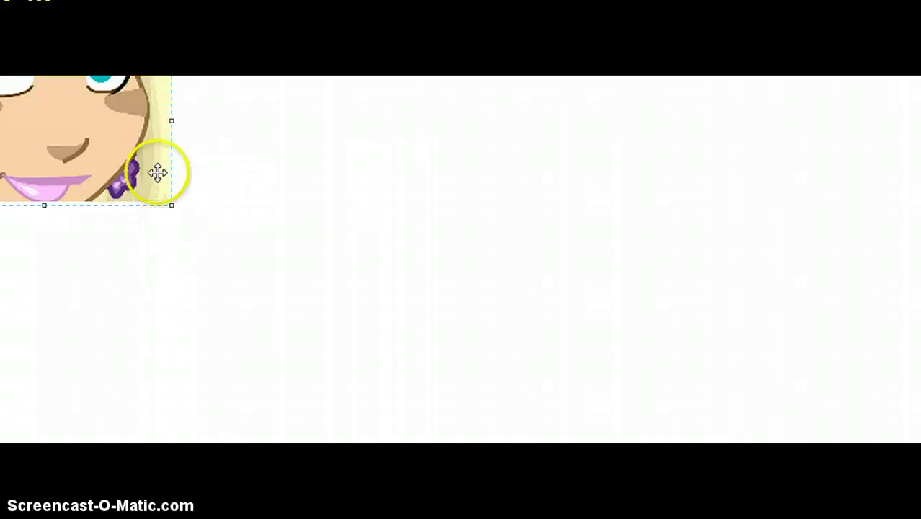
drag(159, 173, 605, 289)
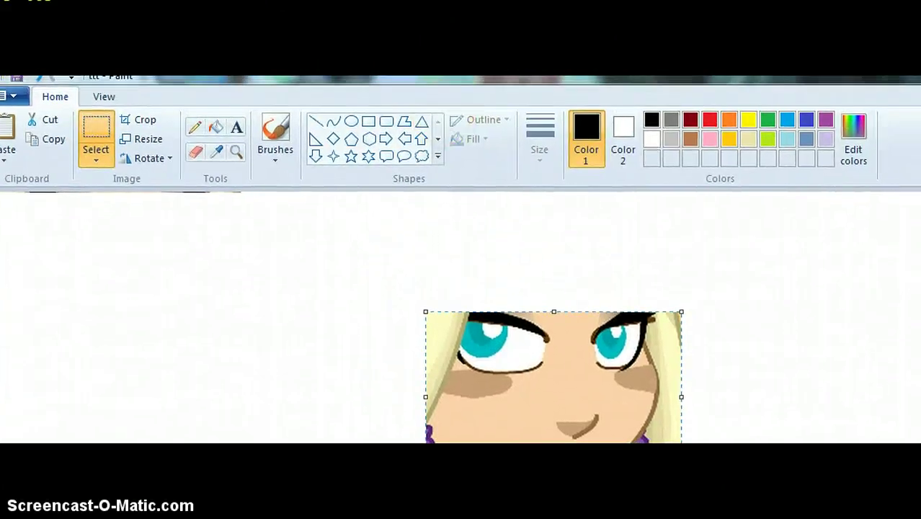
Open a sticky note over the Paint window and write "first your going to take this tool" in it
key(super)
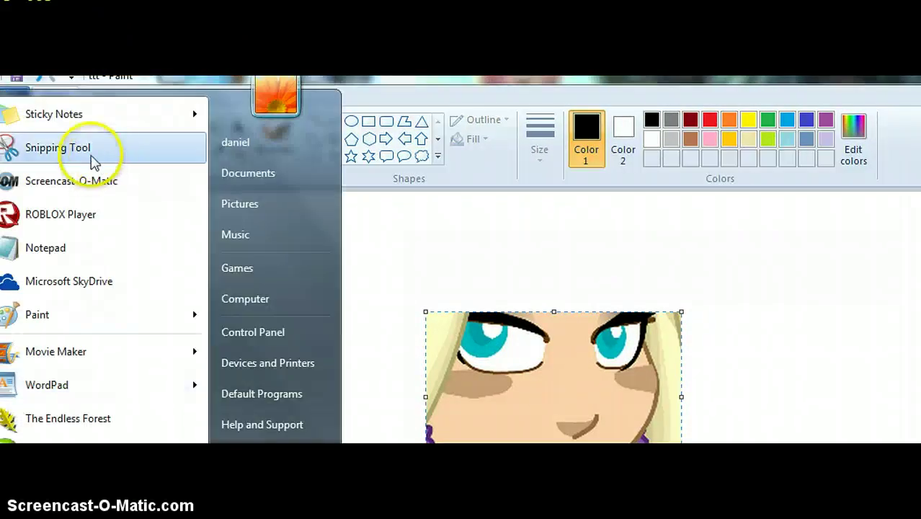
click(92, 118)
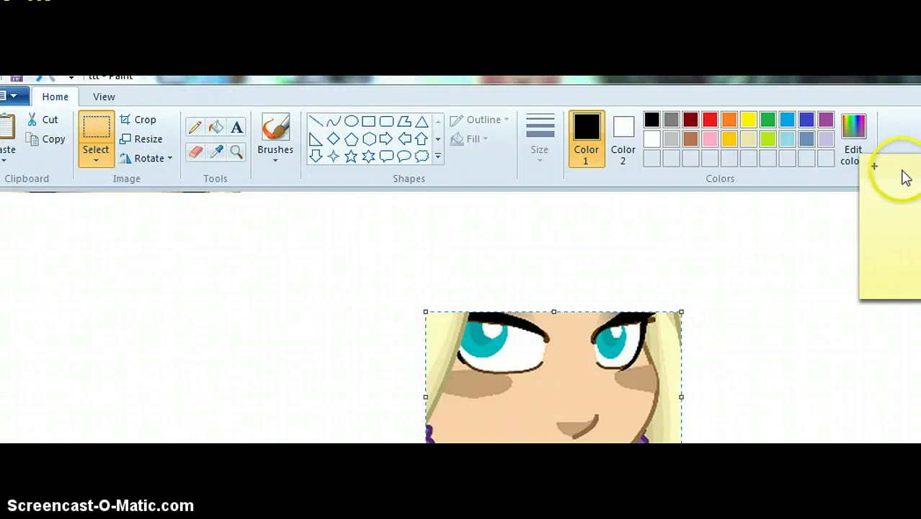
drag(905, 176, 761, 176)
text(a)
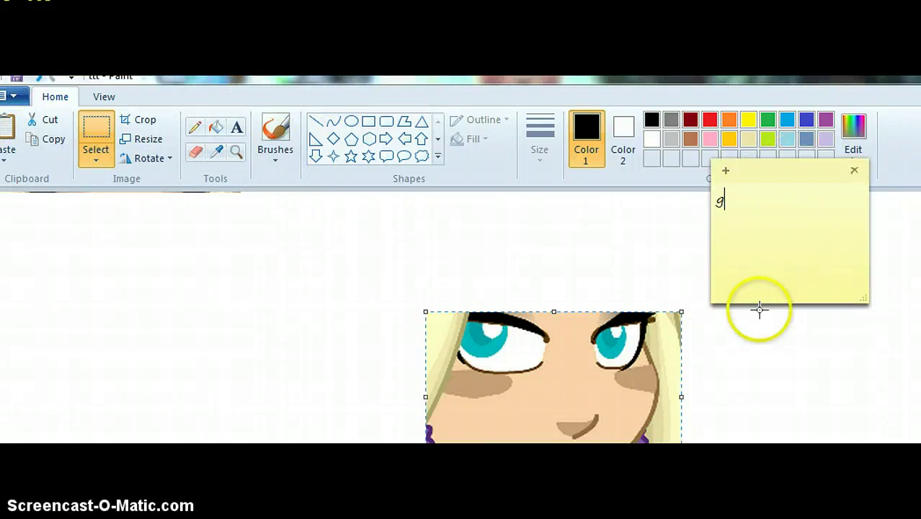
key(BackSpace)
text(first your)
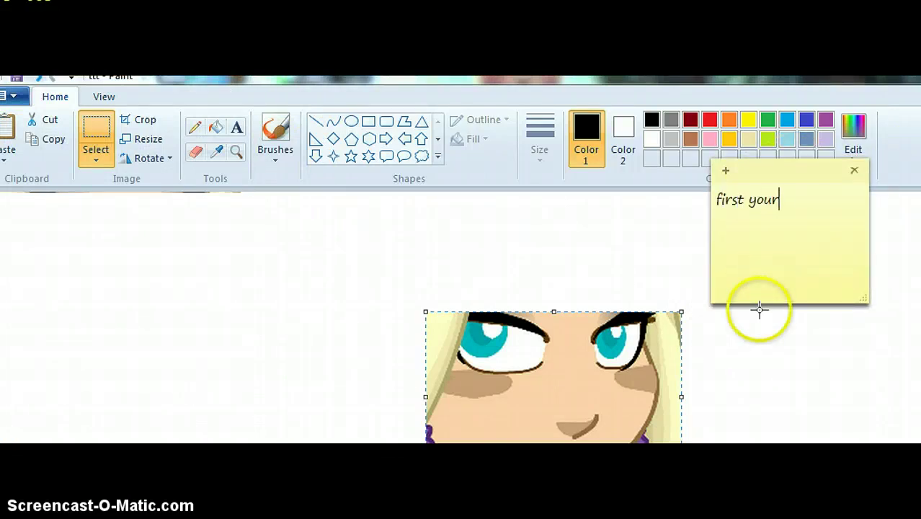
text( goingto)
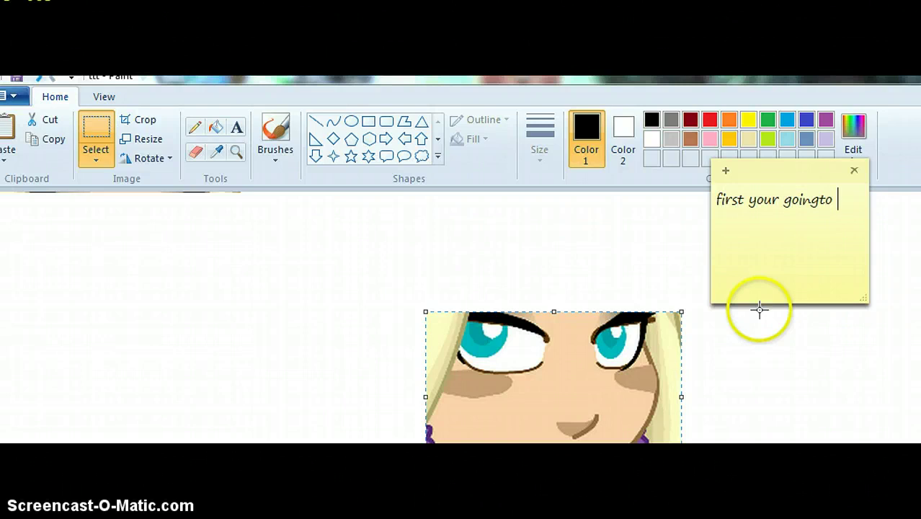
key(BackSpace)
key(BackSpace)
key(BackSpace)
text(to take this tool)
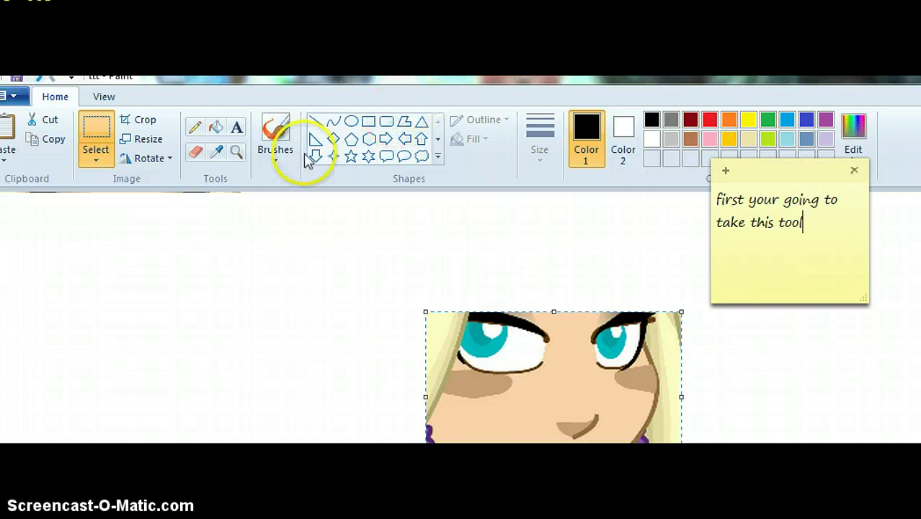
Pick the skin tone between the eyes as Color 1 with the Color picker
click(218, 149)
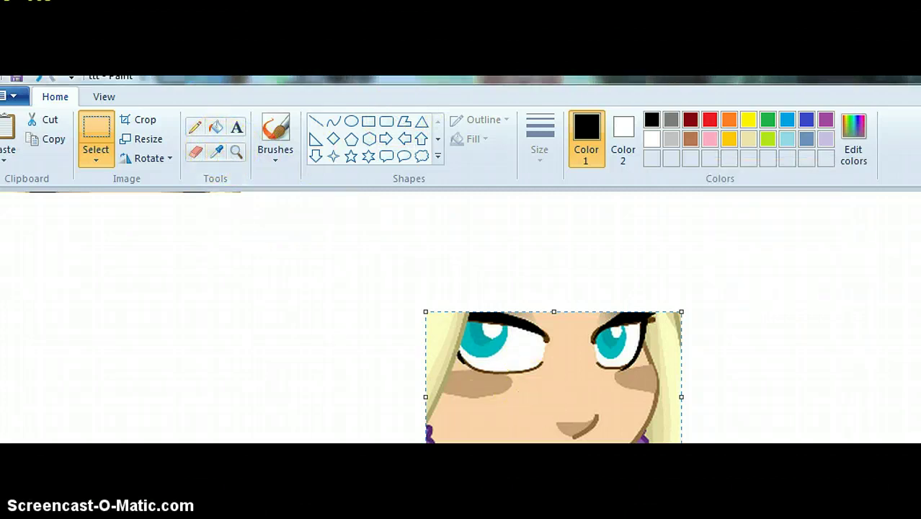
click(217, 152)
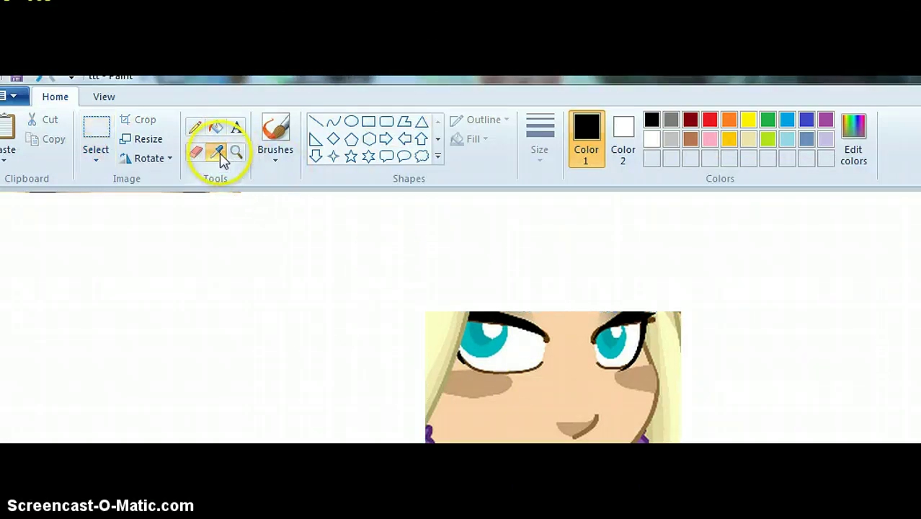
click(571, 346)
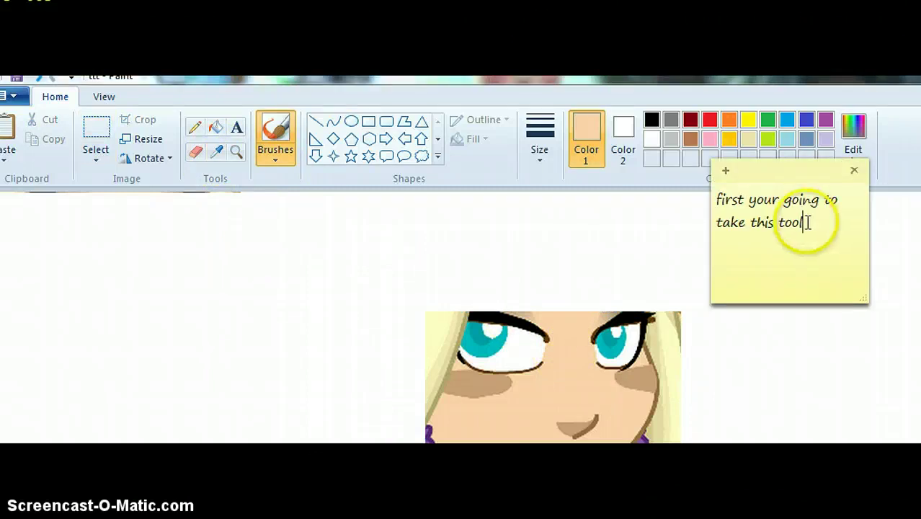
Replace the sticky note's text with "then you click the color you want on your woozens face (skin color)"
drag(804, 222, 716, 189)
key(BackSpace)
text(th)
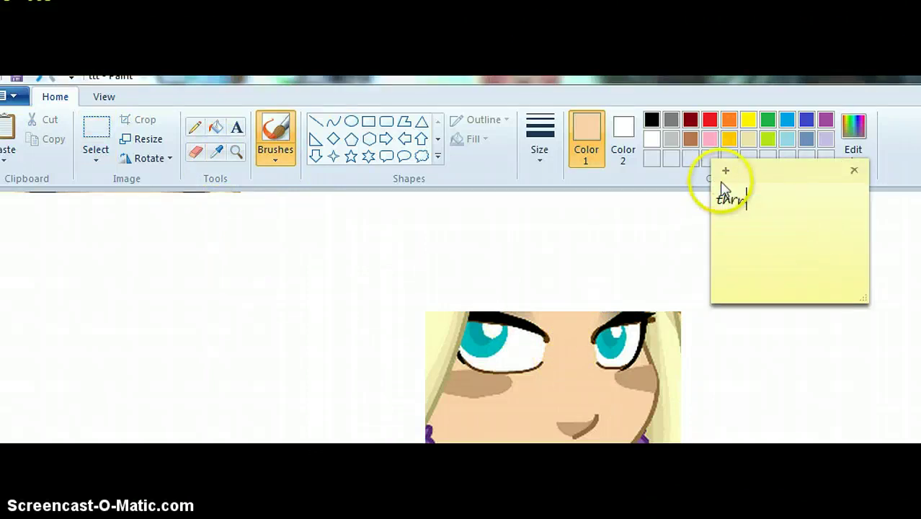
text(en you click )
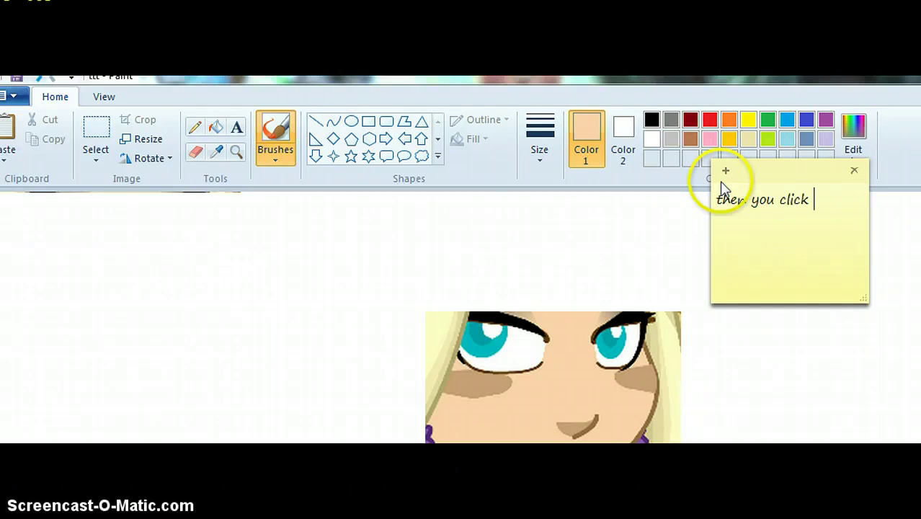
text(the color you want )
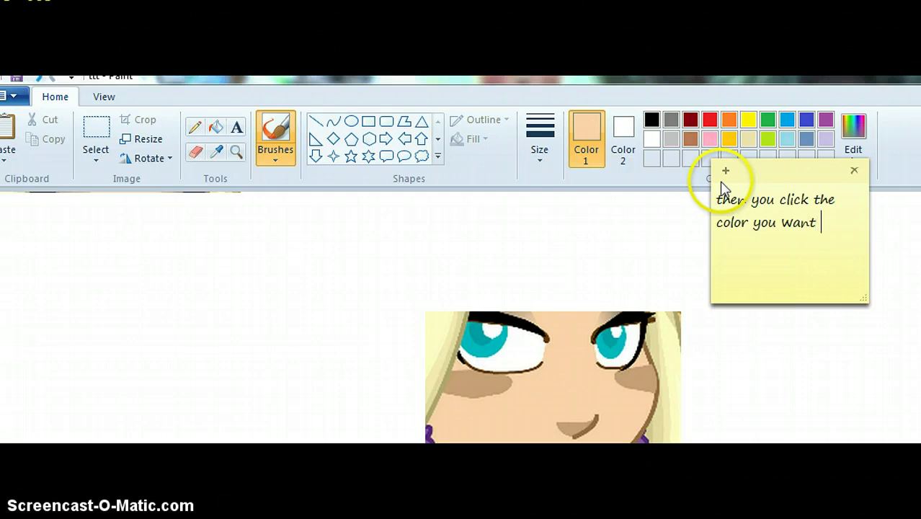
text(on your woozen)
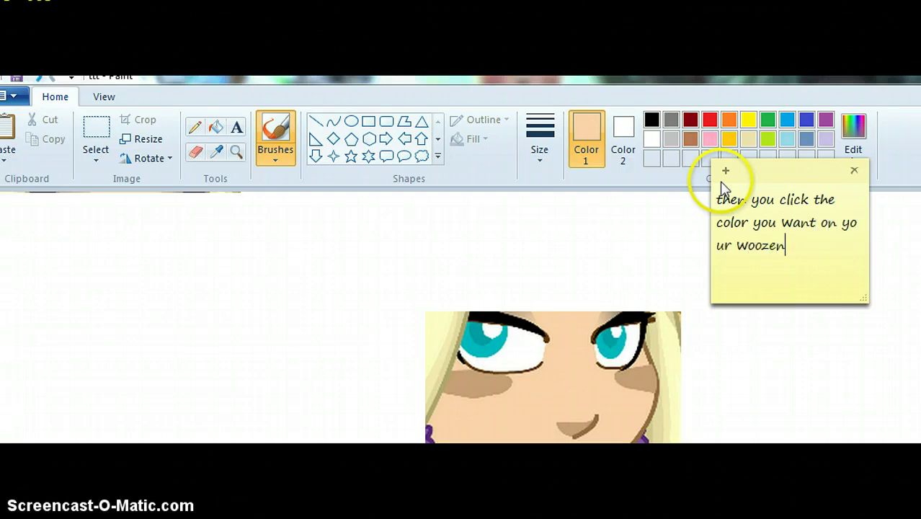
text(s face (skin)
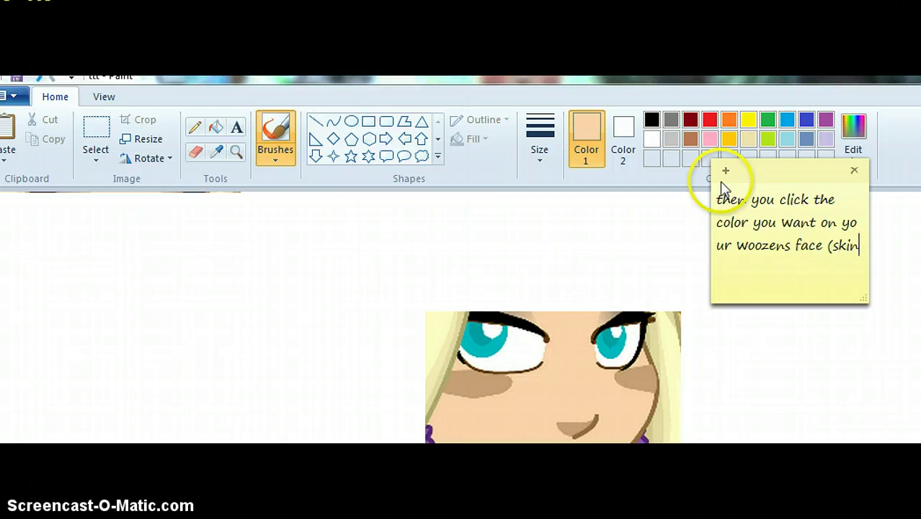
text( color))
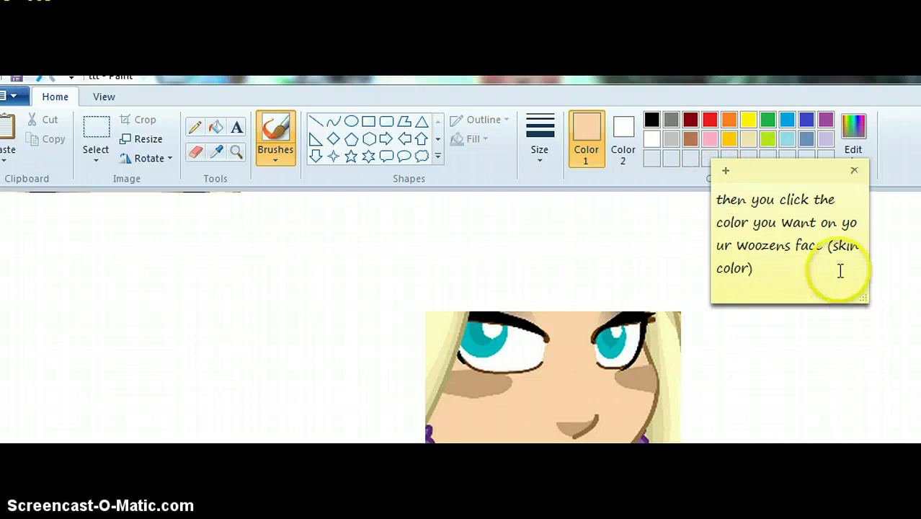
Clear the sticky note's text and delete the note
drag(840, 270, 699, 191)
key(BackSpace)
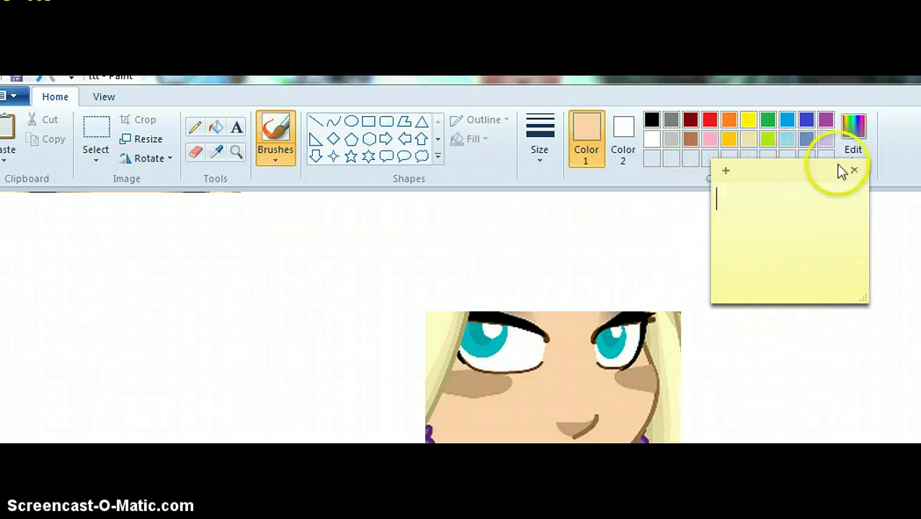
click(854, 171)
click(850, 247)
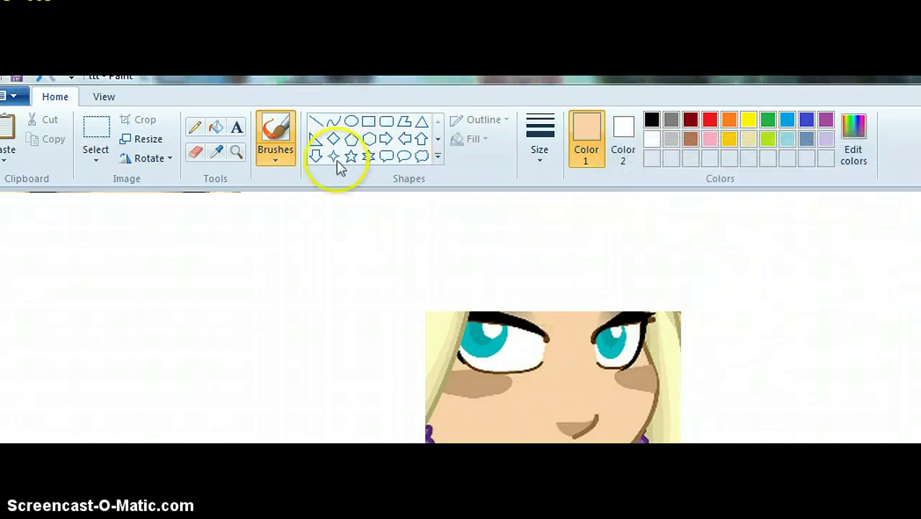
Paint skin color over the lower edge of the left eye, first with the regular Brush and then with the Airbrush
click(278, 154)
click(274, 186)
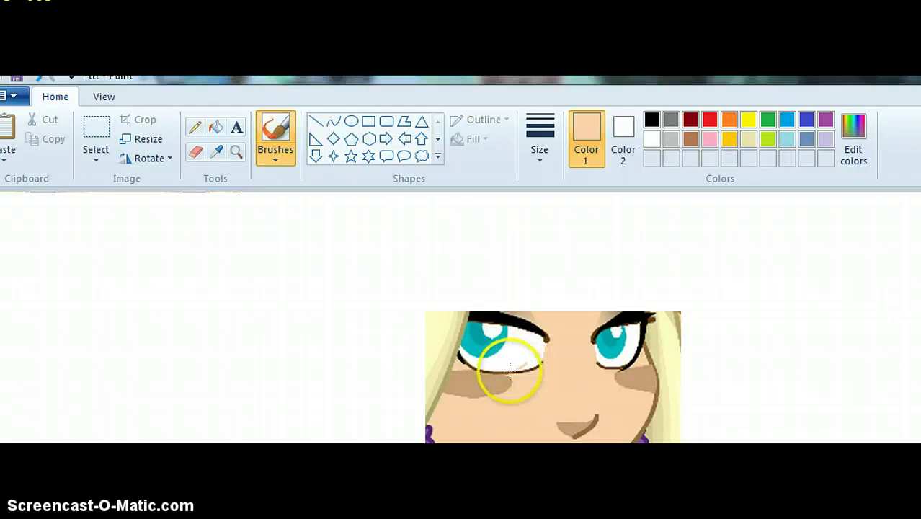
click(272, 162)
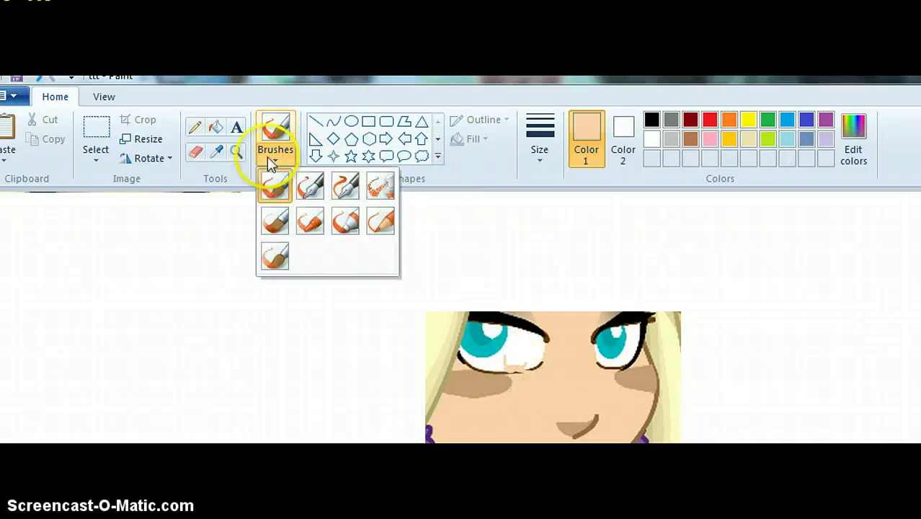
click(380, 186)
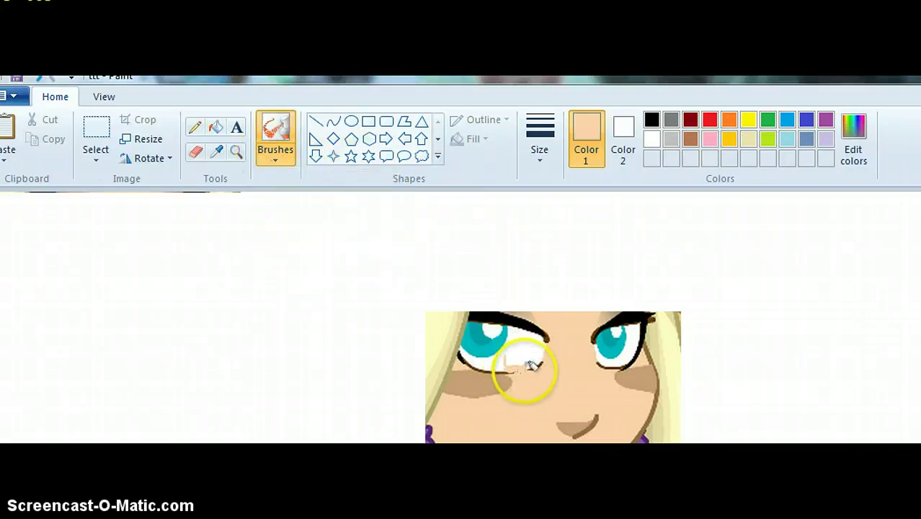
mouse_move(532, 366)
mouse_down()
mouse_move(545, 360)
mouse_move(528, 370)
mouse_move(504, 366)
mouse_move(530, 364)
mouse_move(519, 351)
mouse_up()
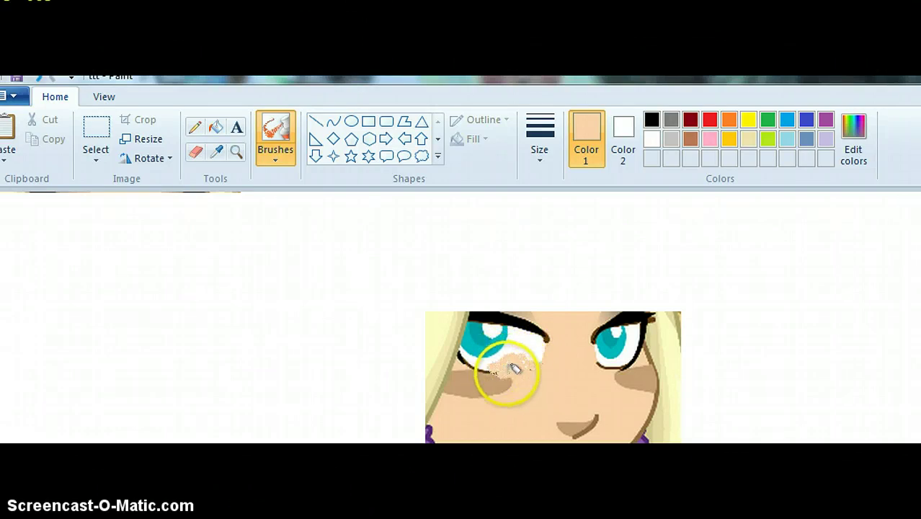
mouse_move(482, 359)
mouse_down()
mouse_move(471, 346)
mouse_move(484, 360)
mouse_up()
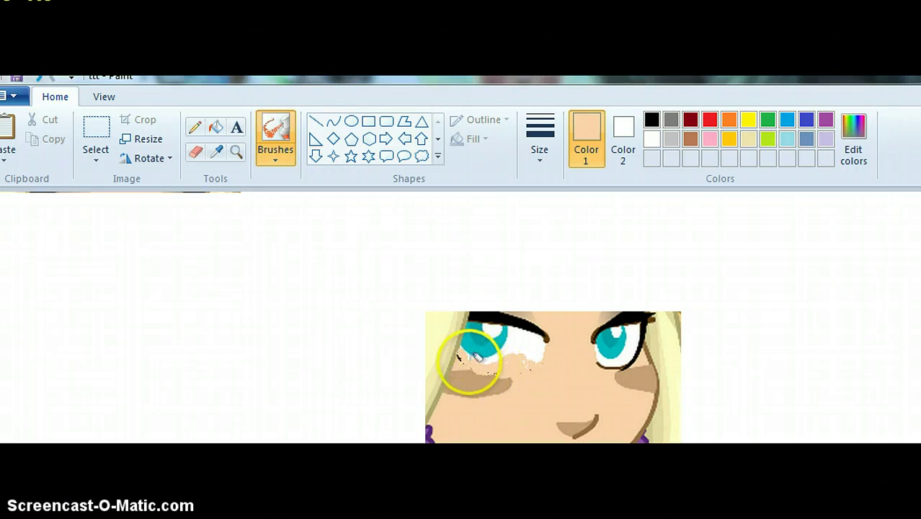
mouse_move(475, 357)
mouse_down()
mouse_move(458, 349)
mouse_move(501, 367)
mouse_up()
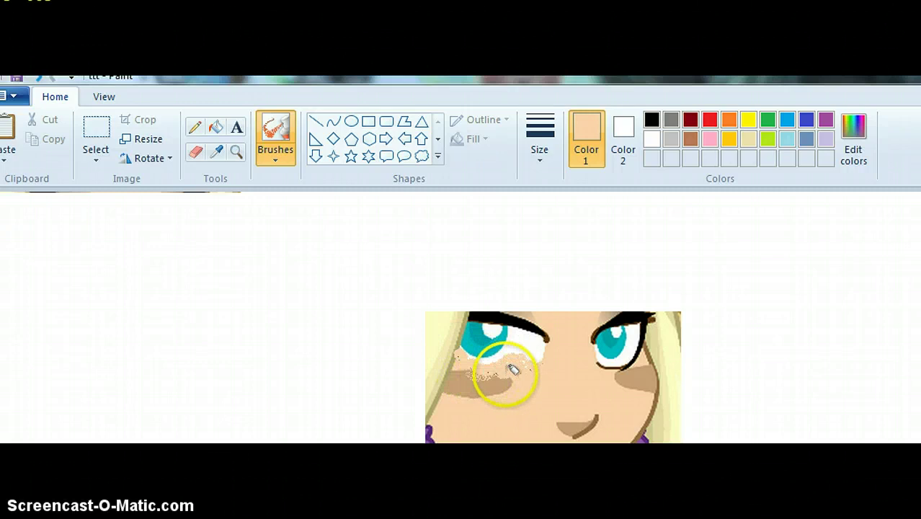
Switch to Calligraphy brush 2 and cover the brown shadow beneath the left eye with skin color
click(277, 153)
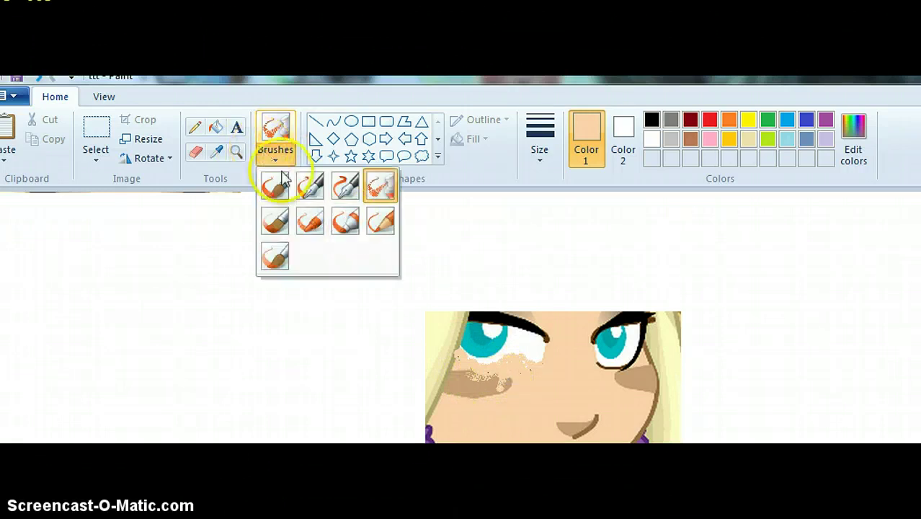
click(345, 186)
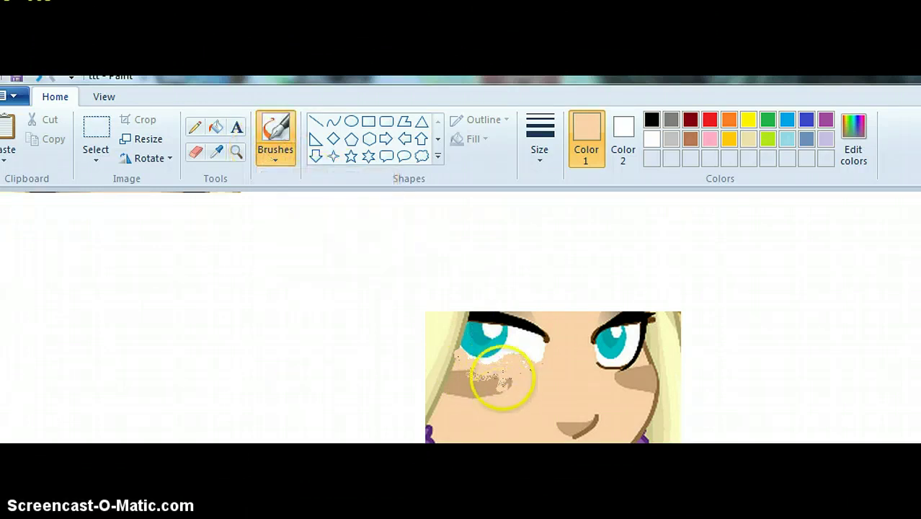
mouse_move(502, 378)
mouse_down()
mouse_move(512, 403)
mouse_move(512, 381)
mouse_move(500, 370)
mouse_move(485, 401)
mouse_up()
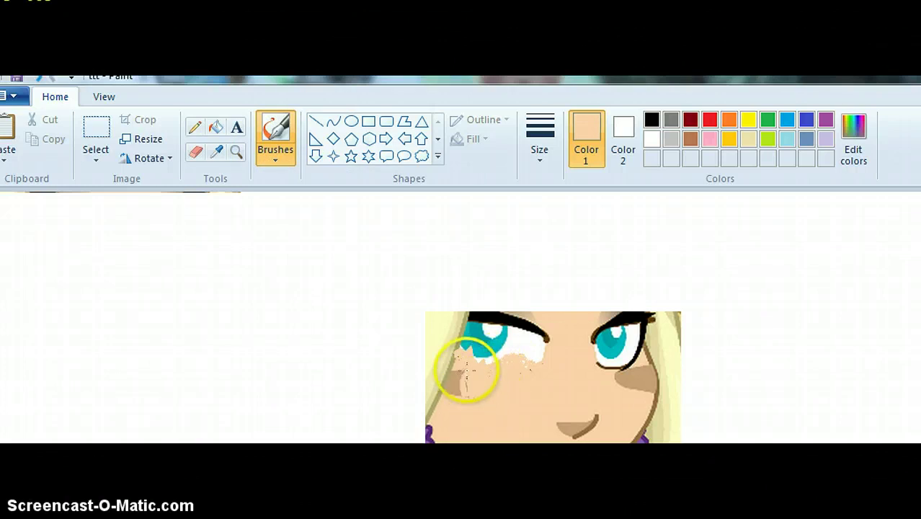
mouse_move(467, 370)
mouse_down()
mouse_move(473, 406)
mouse_move(462, 380)
mouse_up()
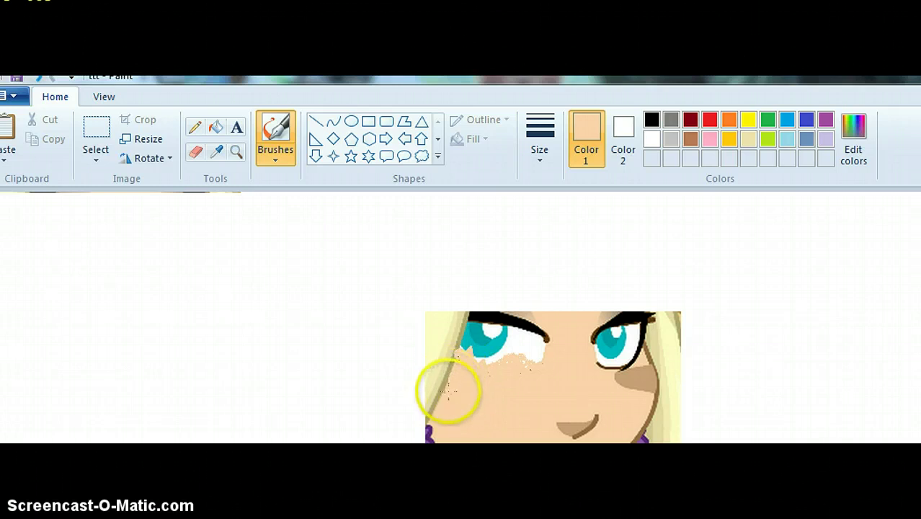
Paint over the remaining iris and white of the left eye up to the upper lash line in skin color
mouse_move(491, 367)
mouse_down()
mouse_move(504, 364)
mouse_move(504, 340)
mouse_move(493, 393)
mouse_up()
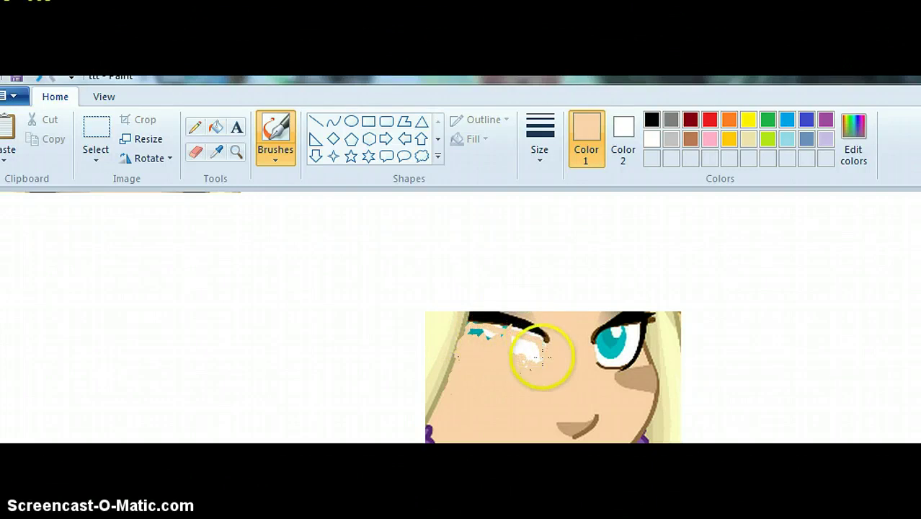
mouse_move(531, 352)
mouse_down()
mouse_move(538, 354)
mouse_move(521, 346)
mouse_up()
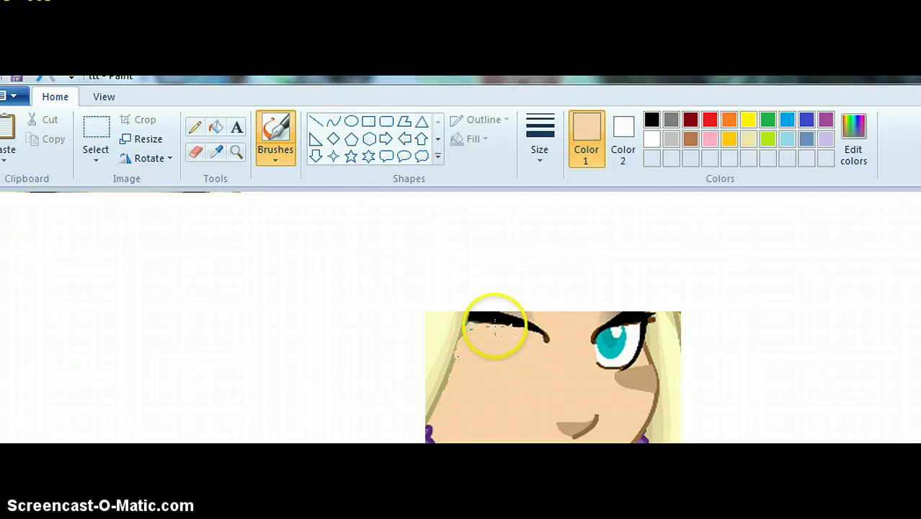
drag(473, 330, 506, 344)
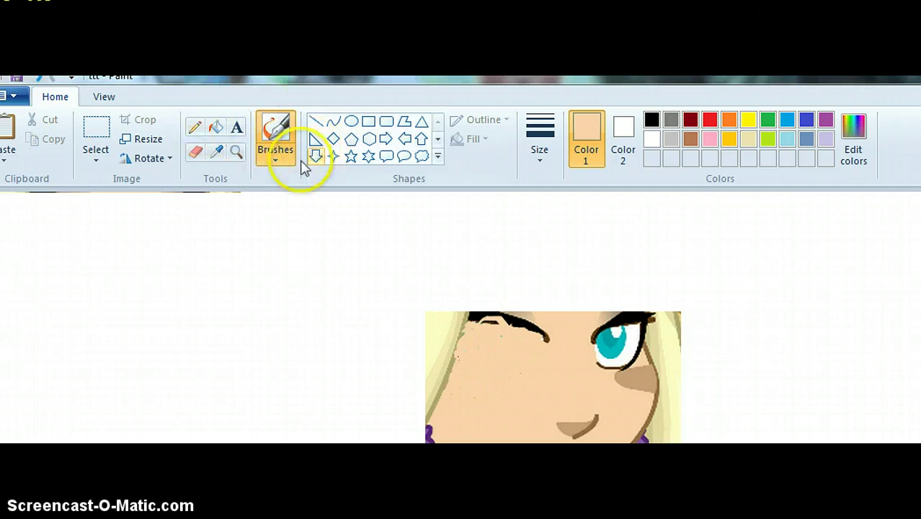
Sample the black of the left eye's lash line and repaint the gaps in it
click(216, 153)
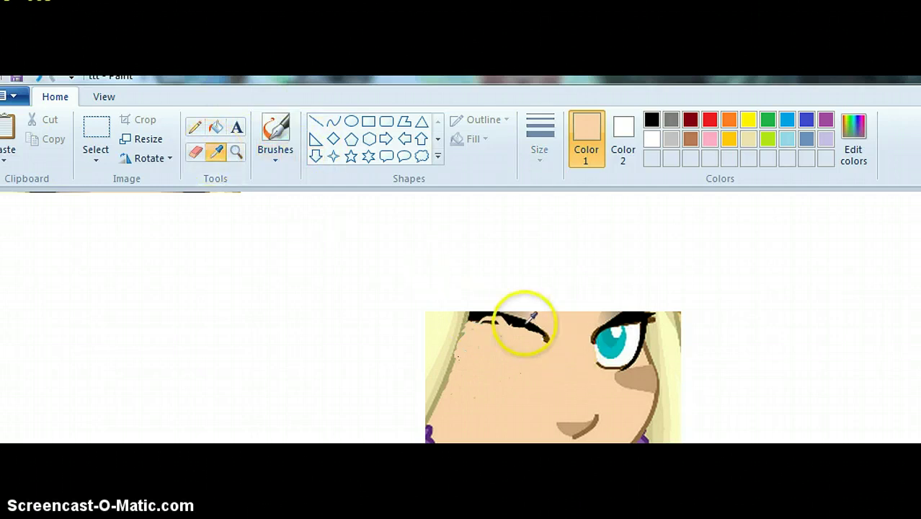
click(519, 323)
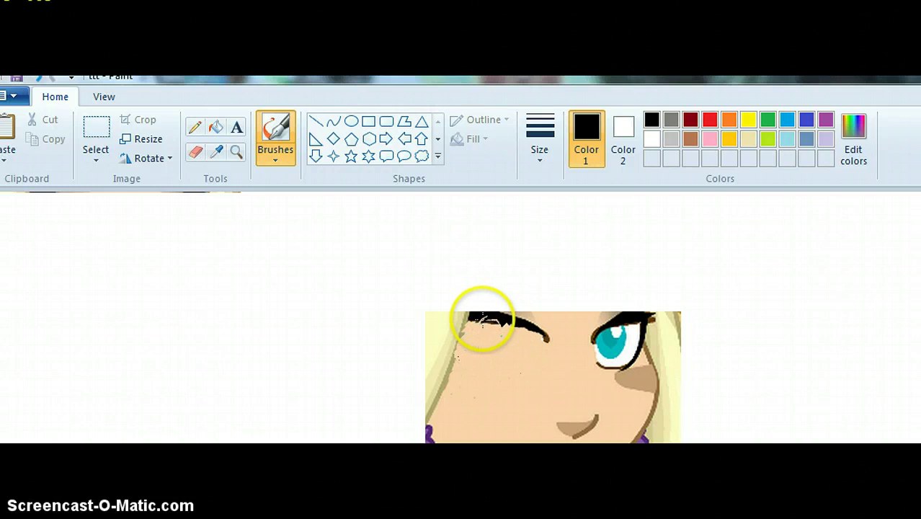
drag(492, 321, 522, 328)
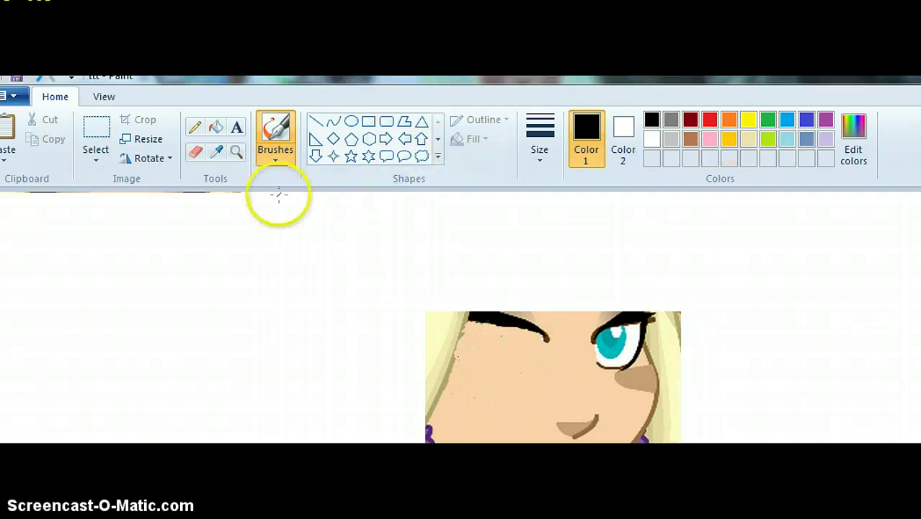
Sample the skin color from the cheek again and paint out leftover specks below the lash line and along the hair edge
click(215, 152)
click(510, 384)
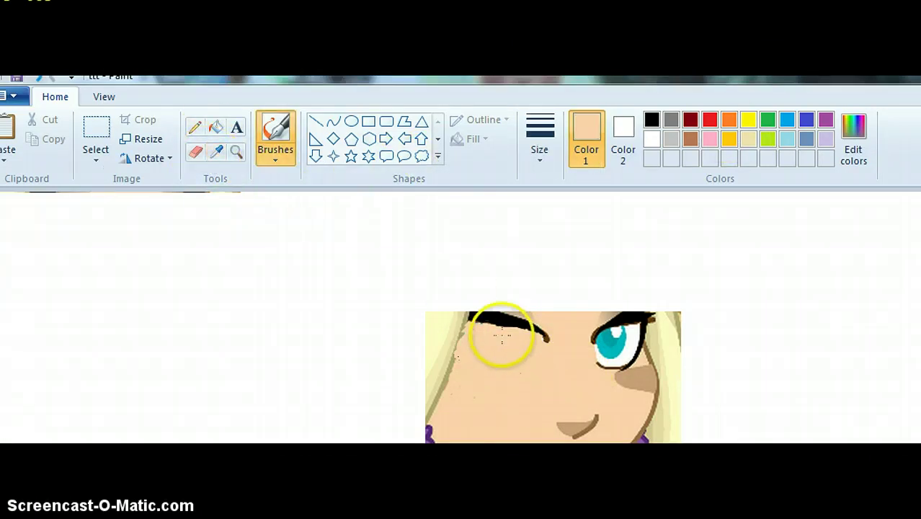
mouse_move(445, 364)
mouse_down()
mouse_move(476, 354)
mouse_move(442, 367)
mouse_move(460, 357)
mouse_move(461, 371)
mouse_move(477, 325)
mouse_move(479, 349)
mouse_move(480, 321)
mouse_move(442, 385)
mouse_up()
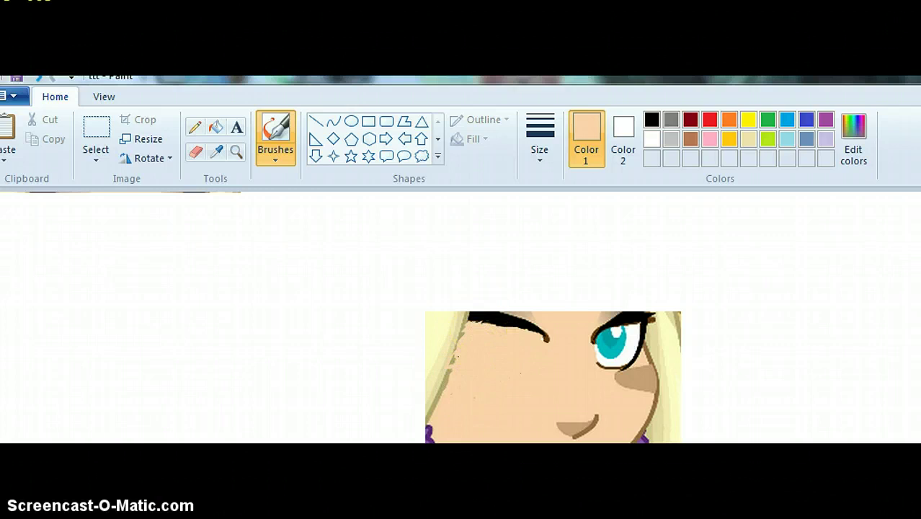
Open a sticky note, move it beside the face and write "And of course you might make some mistakes so you"
key(super)
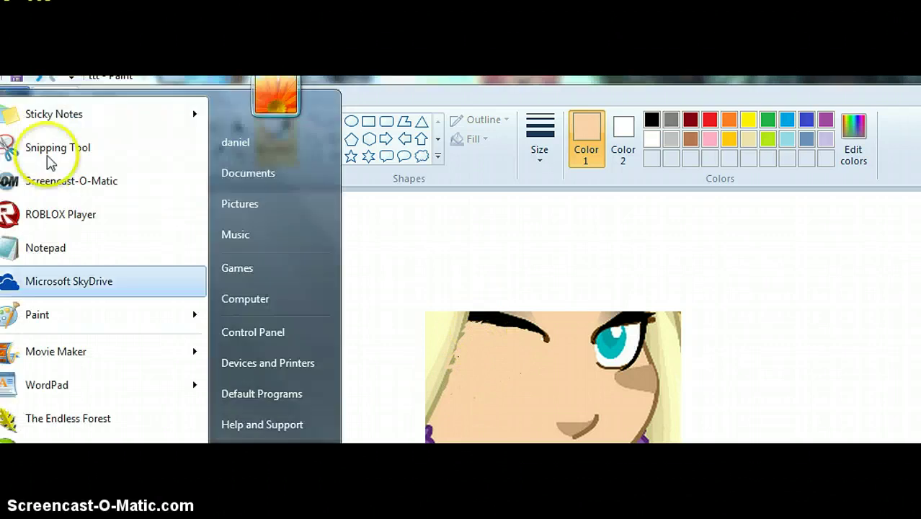
click(41, 119)
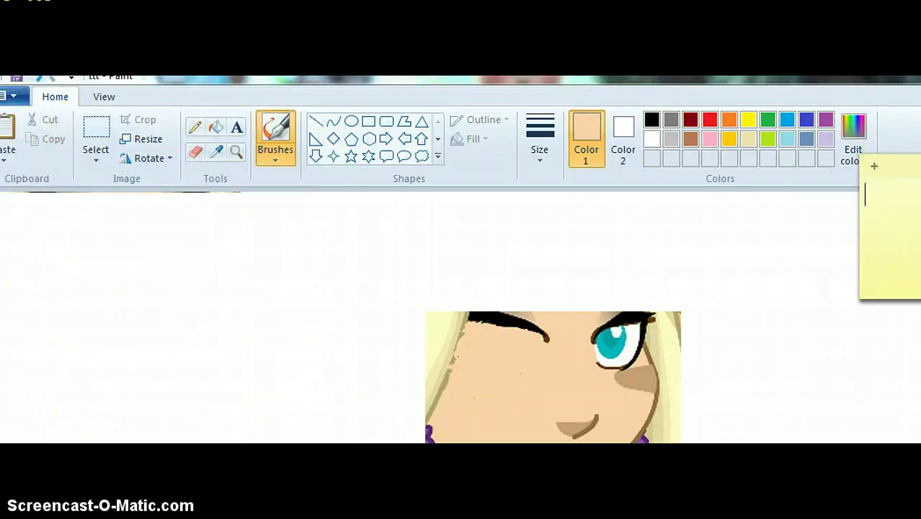
drag(911, 171, 826, 210)
click(808, 262)
text(A)
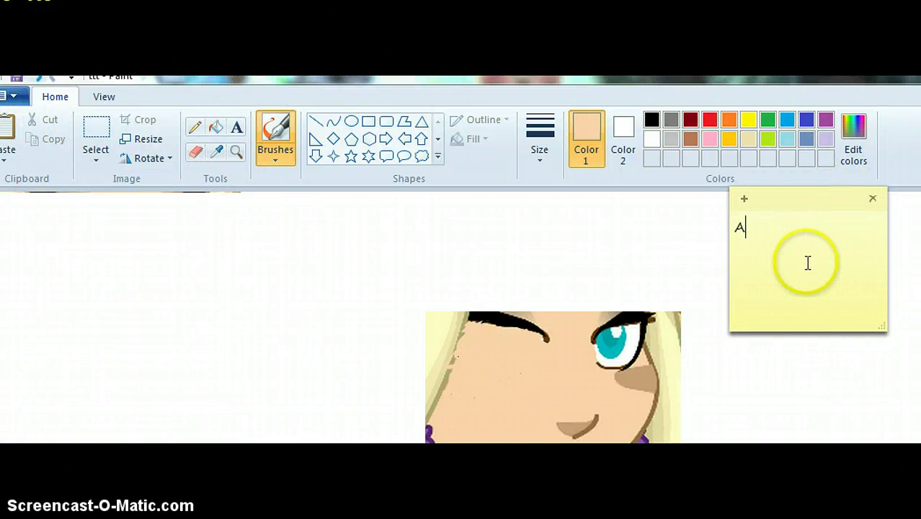
text(nd of cours)
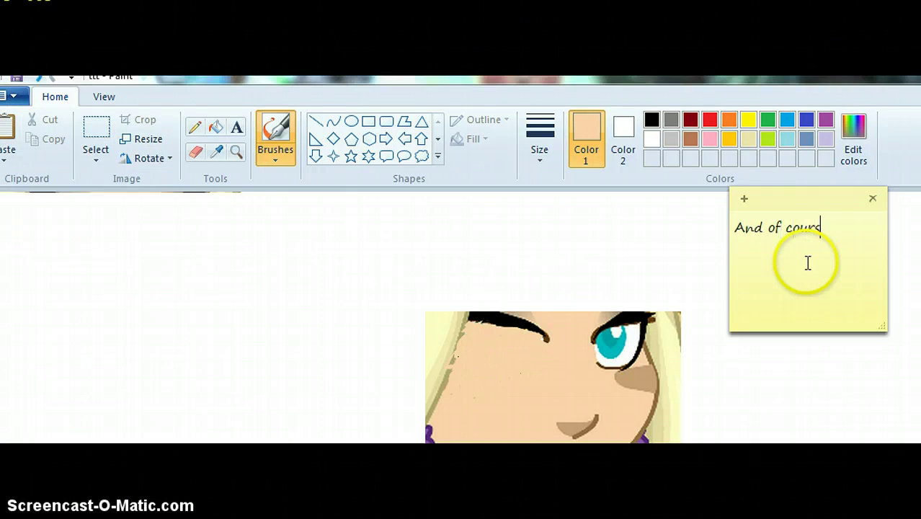
text(e you might)
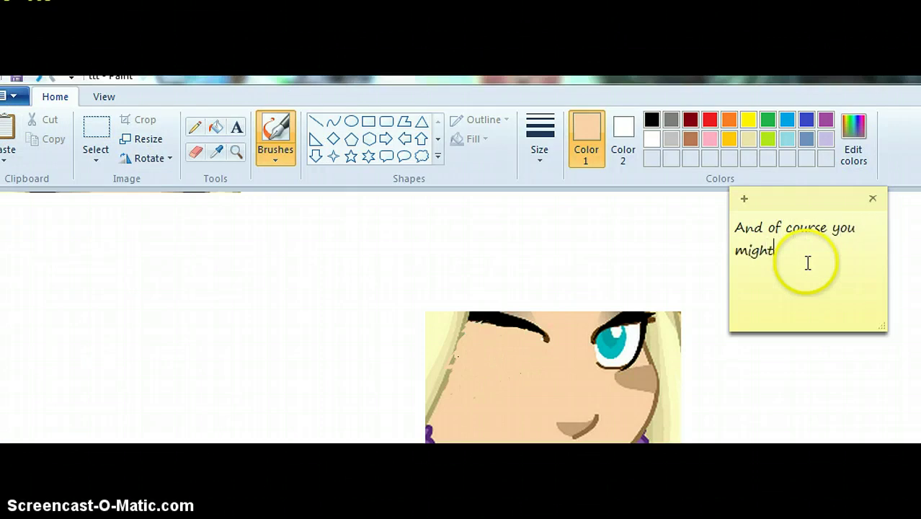
text( make some mistakes so )
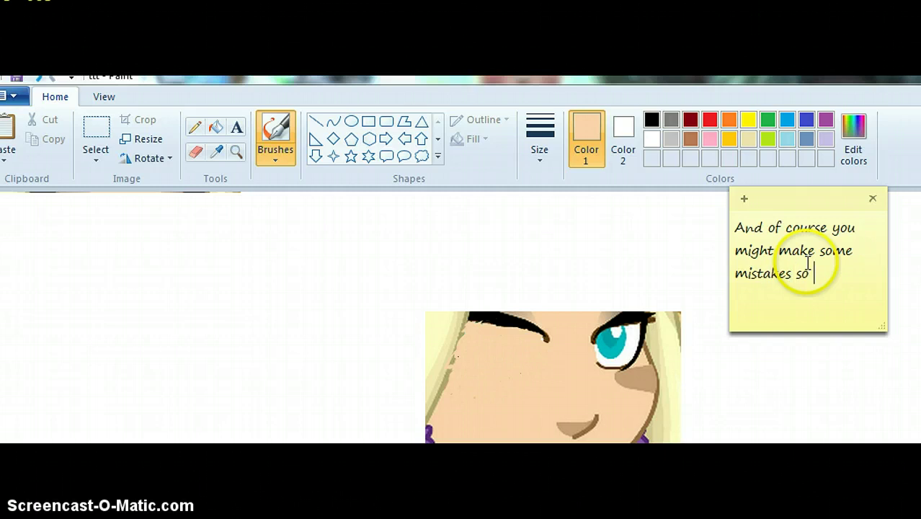
text(you )
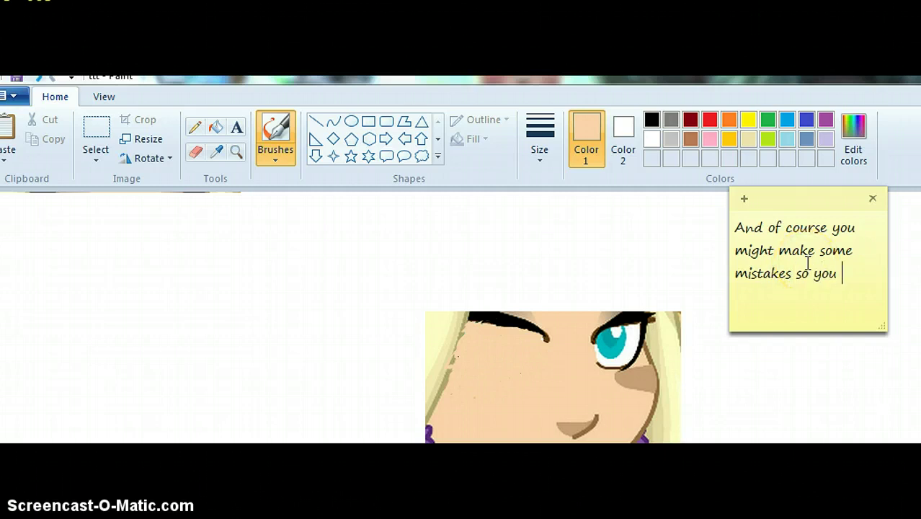
Continue the sticky note with "take that tool again click the color that you made a mistake" and the start of an example
text(take that tpo)
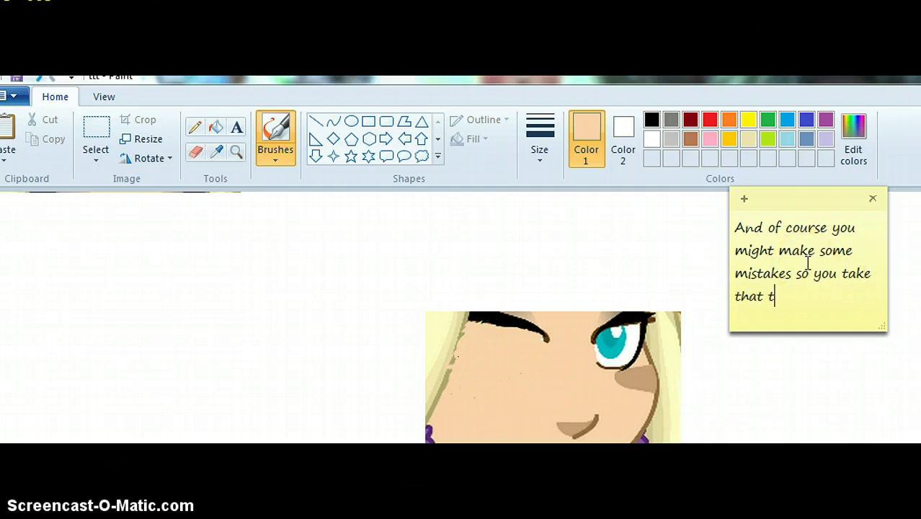
key(BackSpace)
text(oll)
text(agin clic)
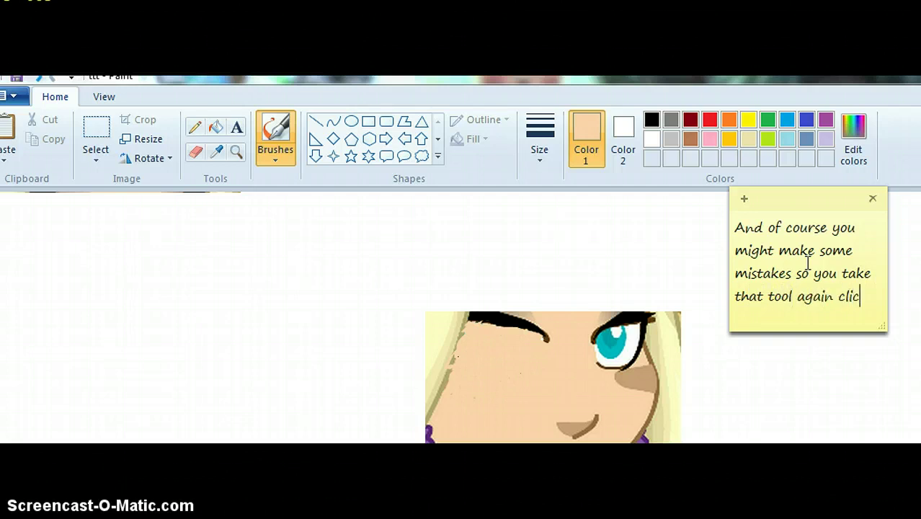
text(k the color )
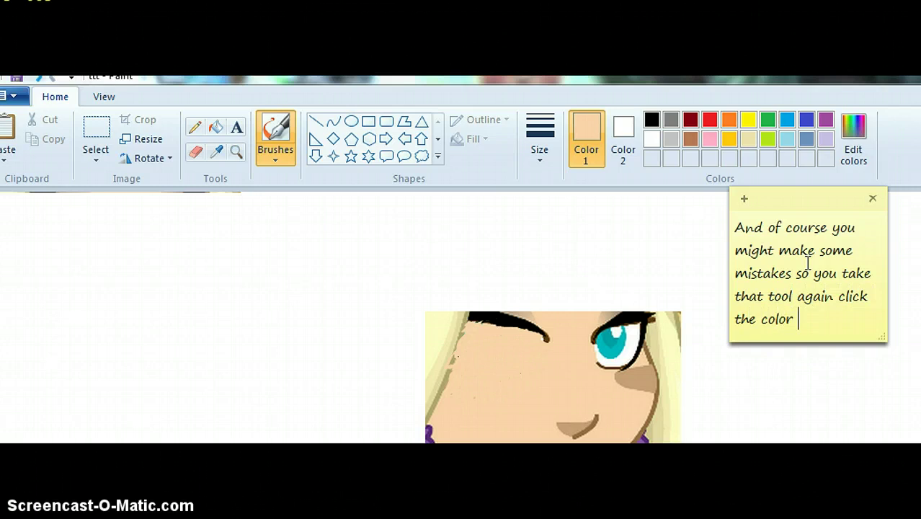
text(that you ma)
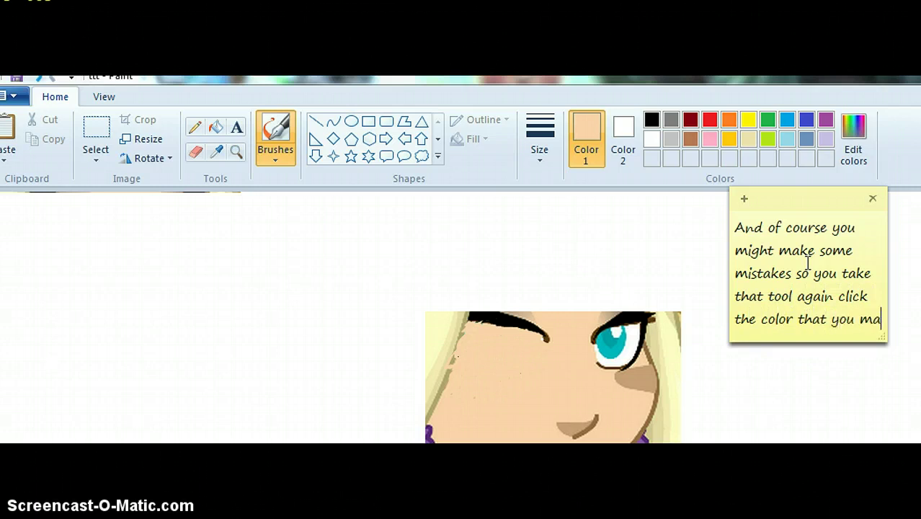
text(de a mistak)
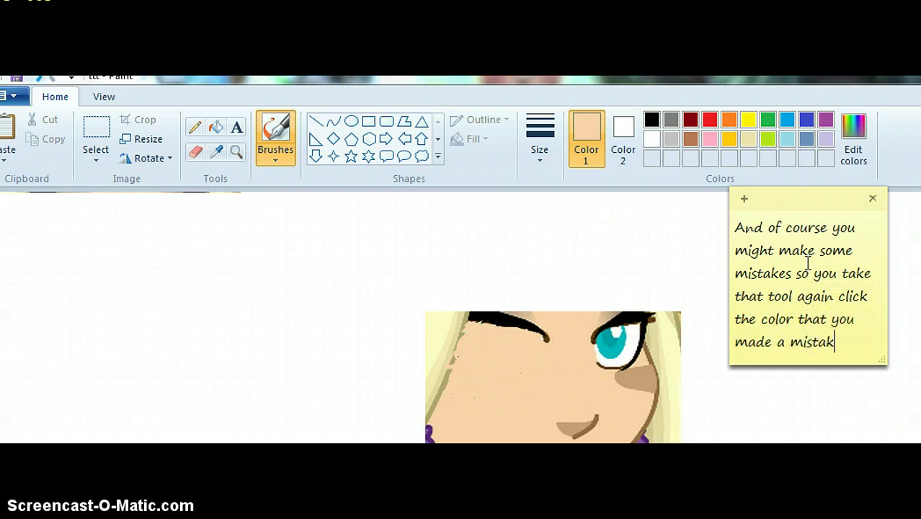
text(e opn like th)
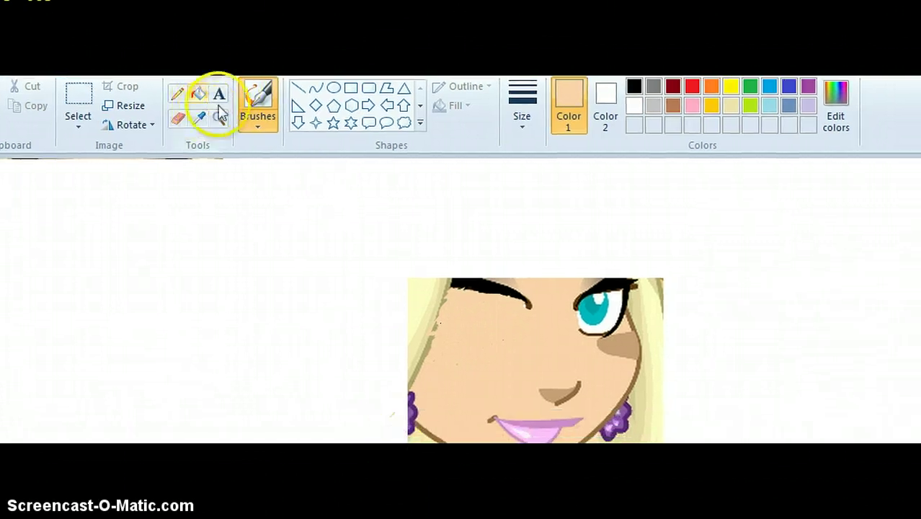
Paint out the stray mark beside the earring with sampled background white, and touch up the left hair edge with sampled blonde
click(199, 118)
click(310, 273)
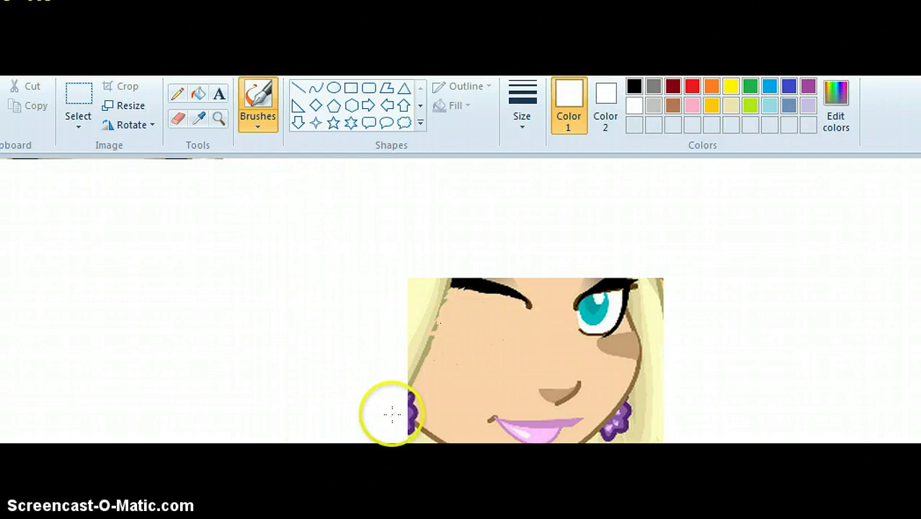
click(199, 118)
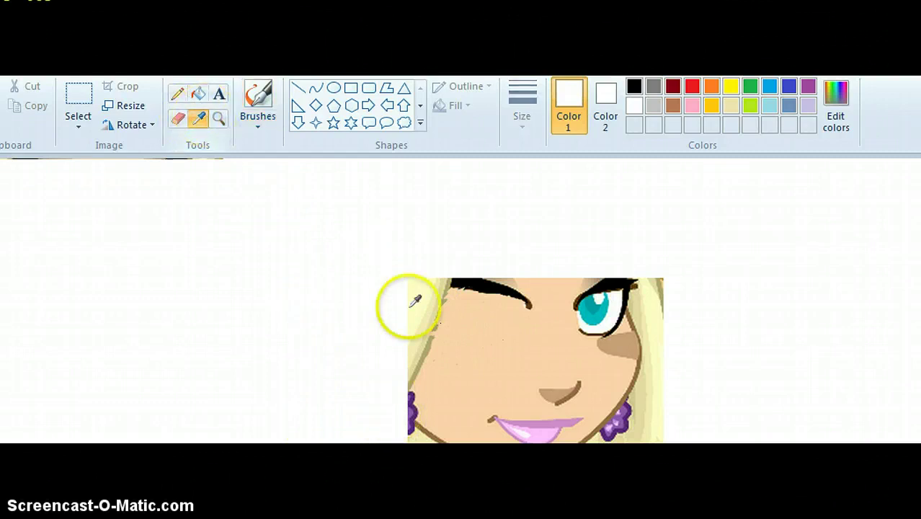
click(416, 310)
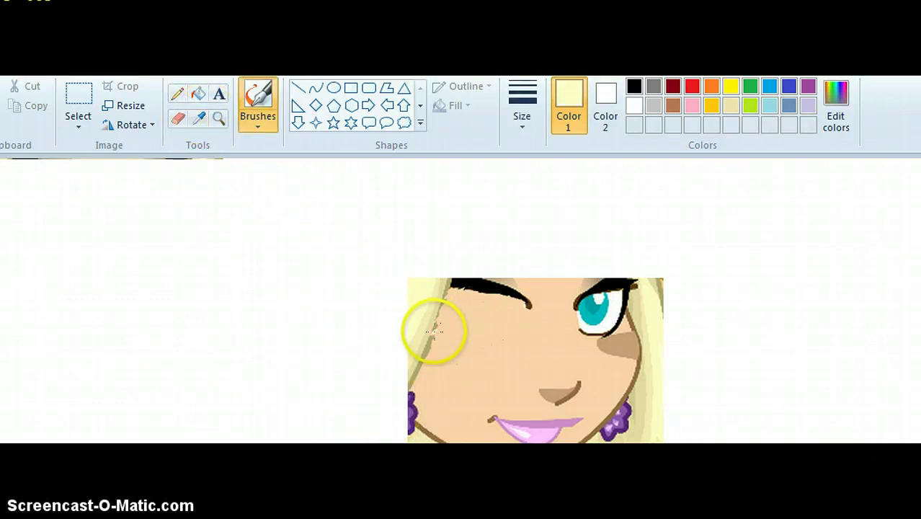
mouse_move(432, 331)
mouse_down()
mouse_move(428, 319)
mouse_move(424, 325)
mouse_move(432, 326)
mouse_move(440, 303)
mouse_move(438, 318)
mouse_move(425, 321)
mouse_move(436, 323)
mouse_up()
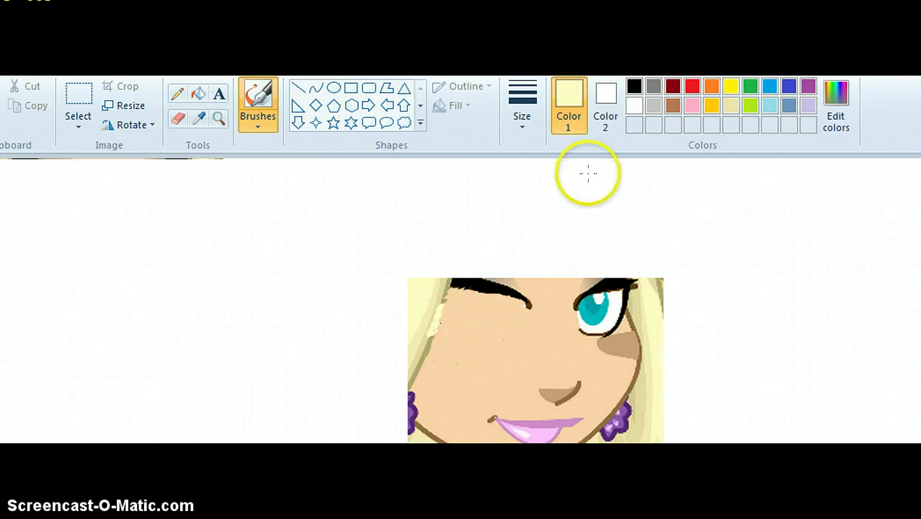
Open a new sticky note, move it beside the face and write "just like that :)"
key(super)
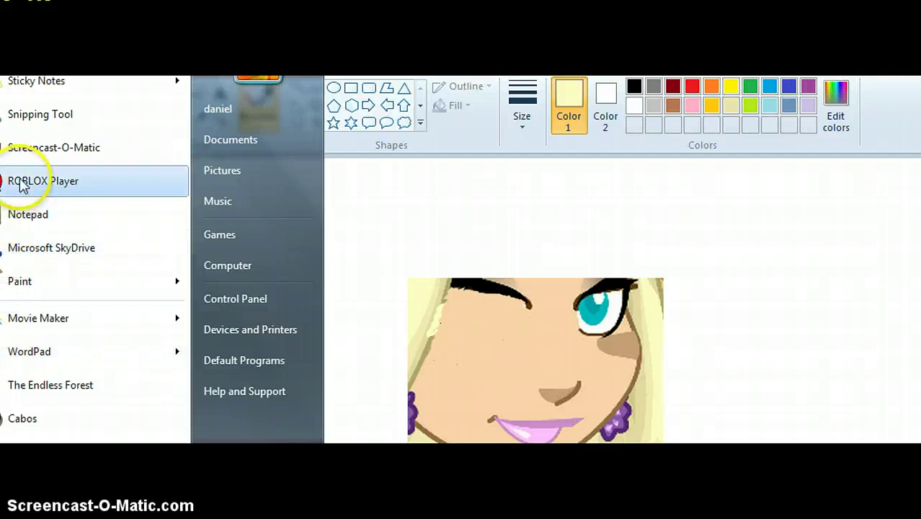
click(61, 83)
drag(793, 334, 679, 185)
key(BackSpace)
text(j)
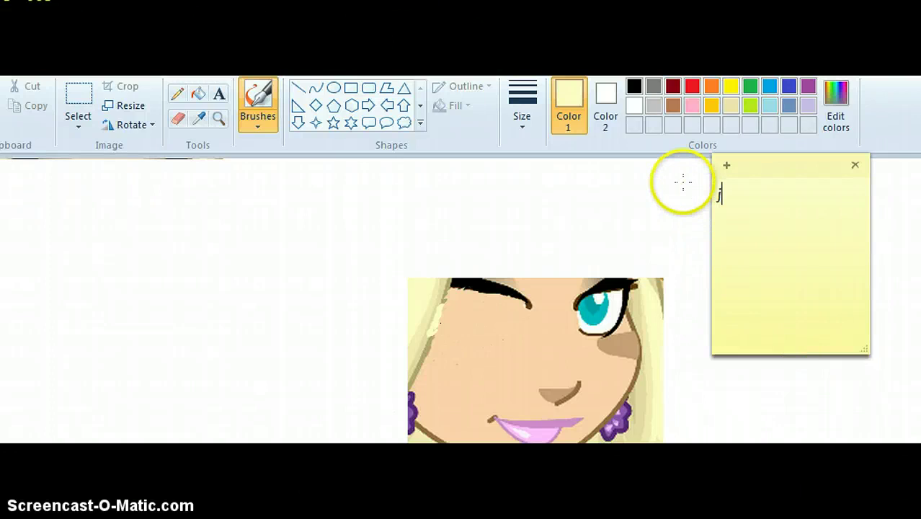
text(ust like that :))
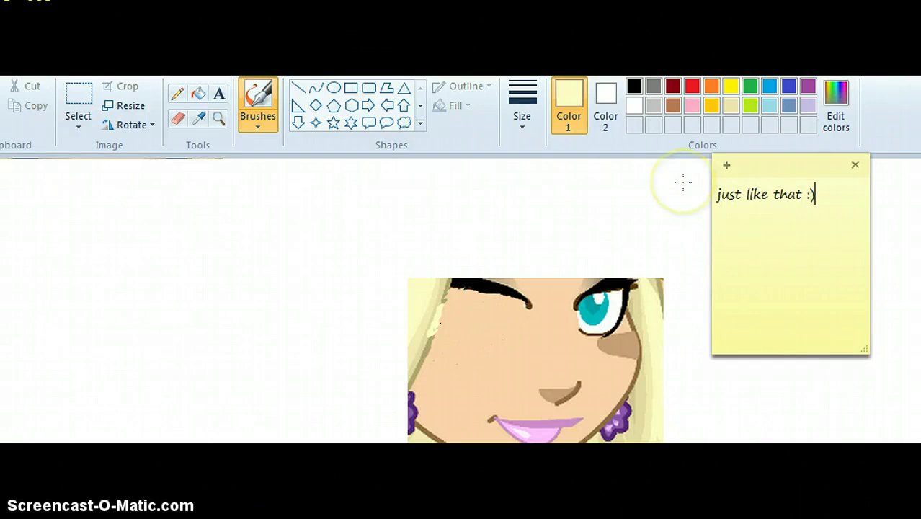
Replace the sticky note's text with "to make your Woozen"
key(BackSpace)
key(BackSpace)
key(BackSpace)
key(BackSpace)
key(BackSpace)
key(BackSpace)
key(BackSpace)
key(BackSpace)
key(BackSpace)
key(BackSpace)
key(BackSpace)
key(BackSpace)
key(BackSpace)
key(BackSpace)
key(BackSpace)
key(BackSpace)
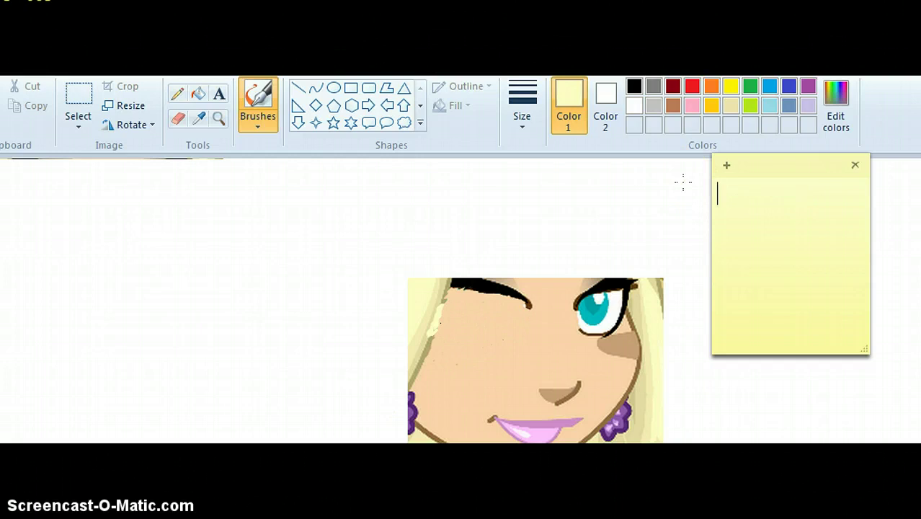
text(to mka)
key(BackSpace)
key(BackSpace)
key(BackSpace)
key(BackSpace)
key(BackSpace)
text(ake your Woozen)
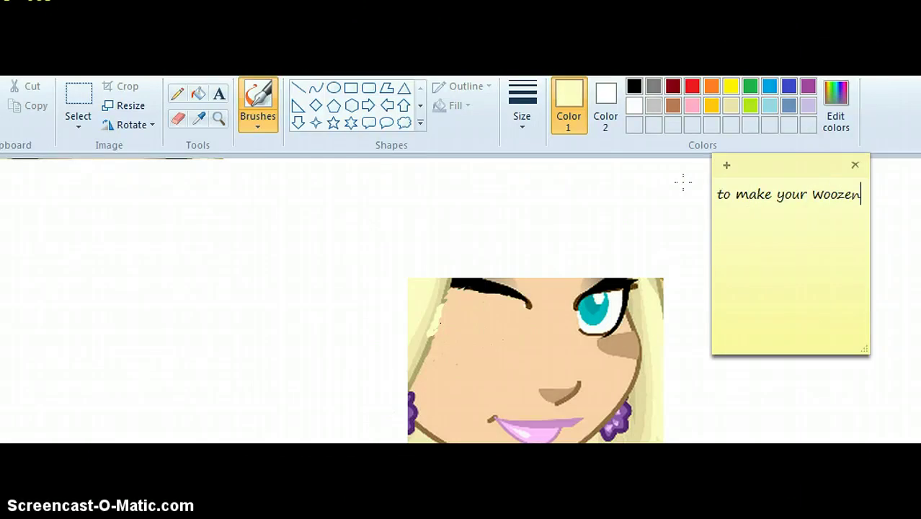
Continue the sticky note with "sleep or blink just color in ht eother eye like this"
text( sleep or)
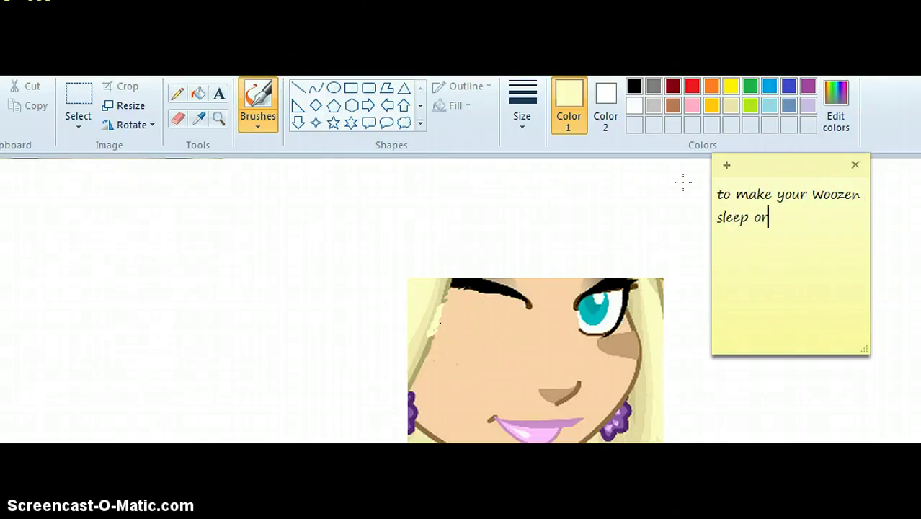
text( blink just)
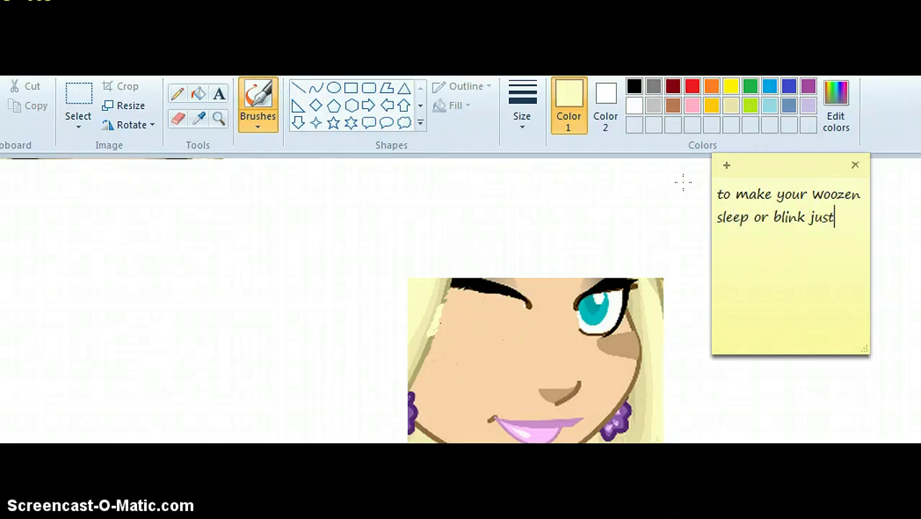
text( color in ht eother ey)
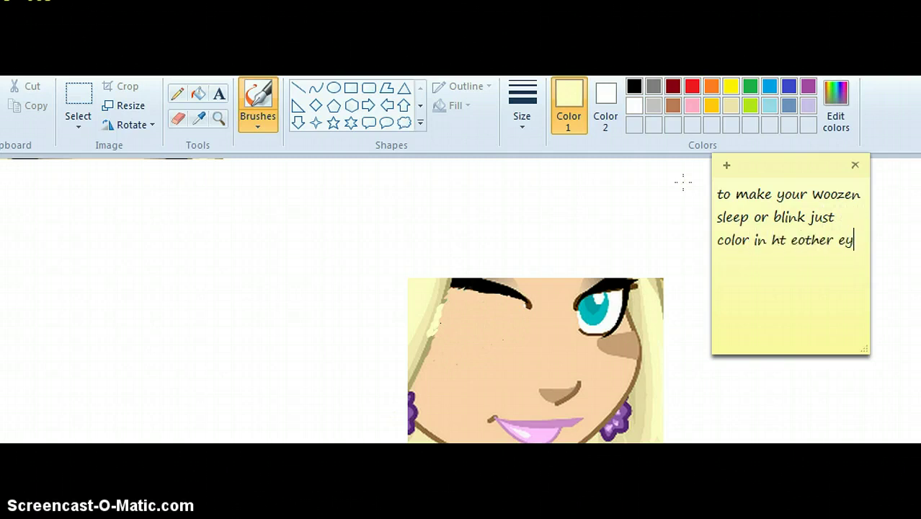
text(e like this)
Clear the text of the sticky note beside the face and delete the note
drag(808, 268, 690, 127)
key(Delete)
click(855, 167)
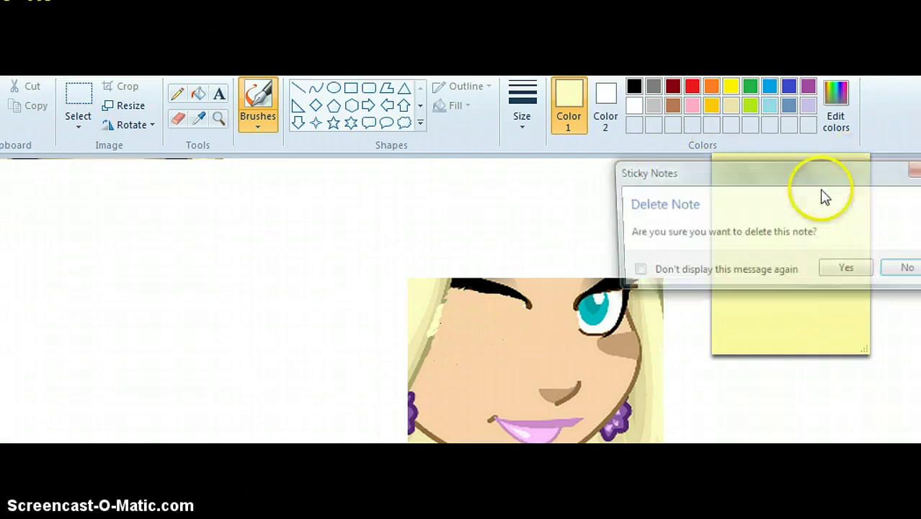
click(841, 277)
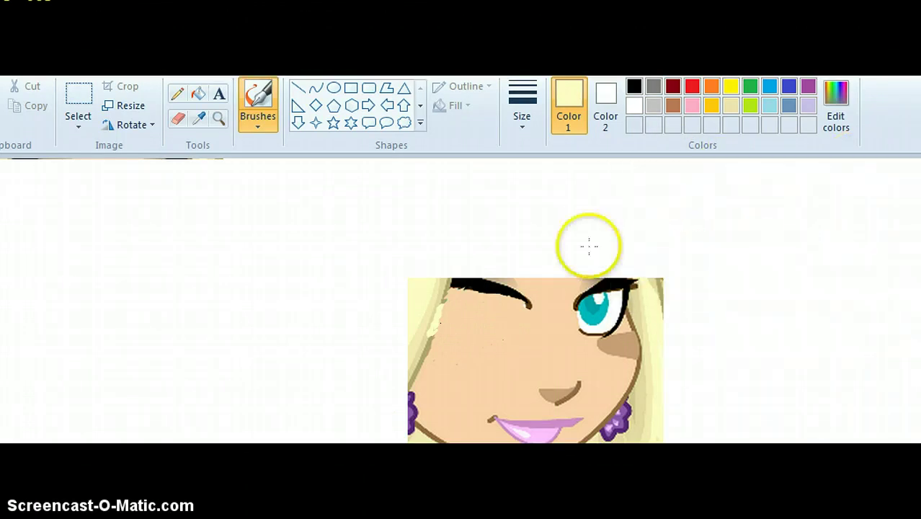
Sample the skin color from the face and airbrush over the lower outer edge of the open eye
click(199, 118)
click(427, 333)
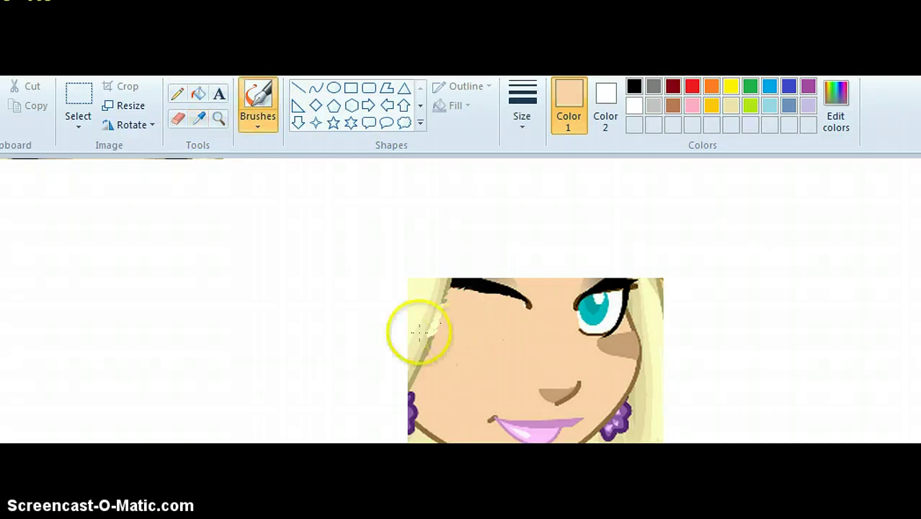
click(257, 118)
click(363, 151)
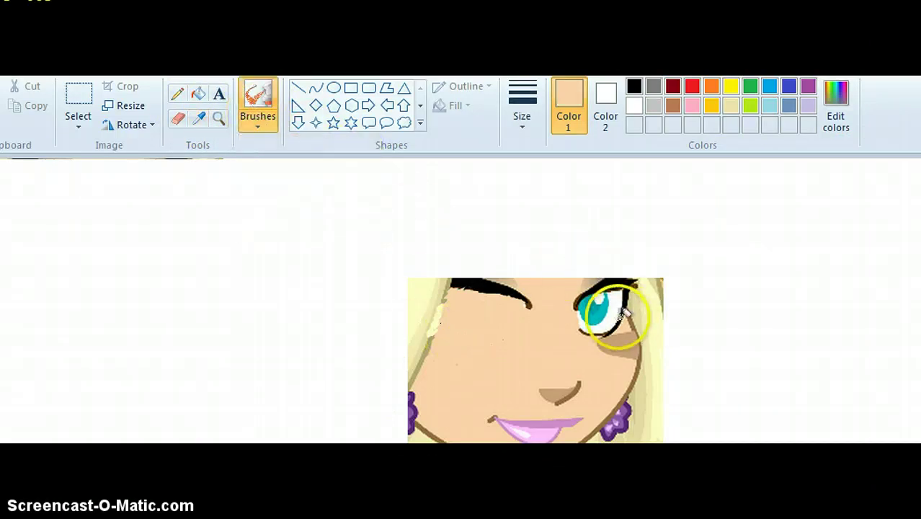
mouse_move(603, 324)
mouse_down()
mouse_move(586, 319)
mouse_move(593, 312)
mouse_move(592, 333)
mouse_move(618, 322)
mouse_move(611, 329)
mouse_move(615, 311)
mouse_move(627, 308)
mouse_up()
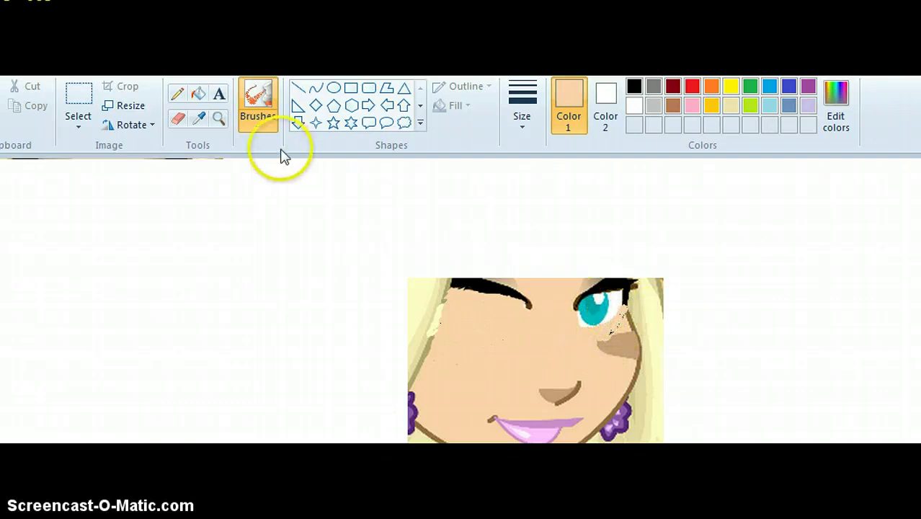
Cover the rest of the open eye and the cheek shadow below it with skin color using a calligraphy brush
click(258, 107)
click(305, 155)
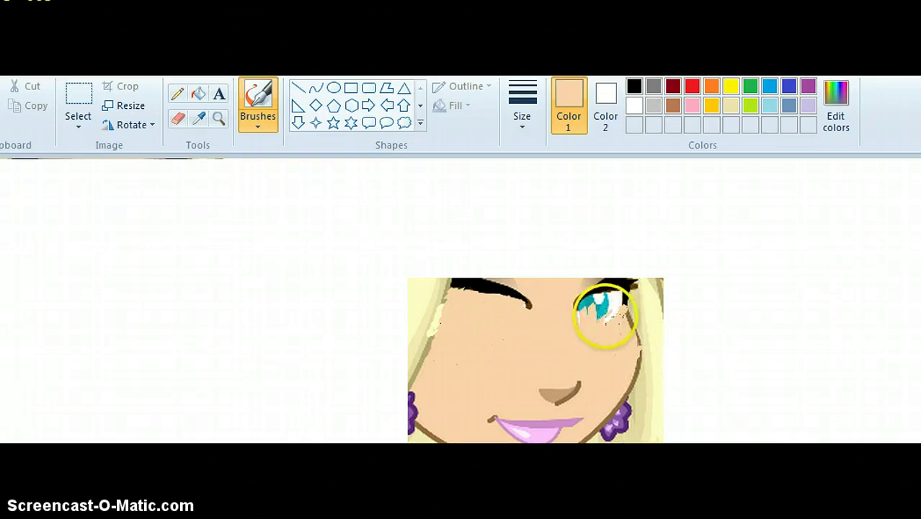
mouse_move(606, 317)
mouse_down()
mouse_move(642, 318)
mouse_move(553, 318)
mouse_move(591, 323)
mouse_up()
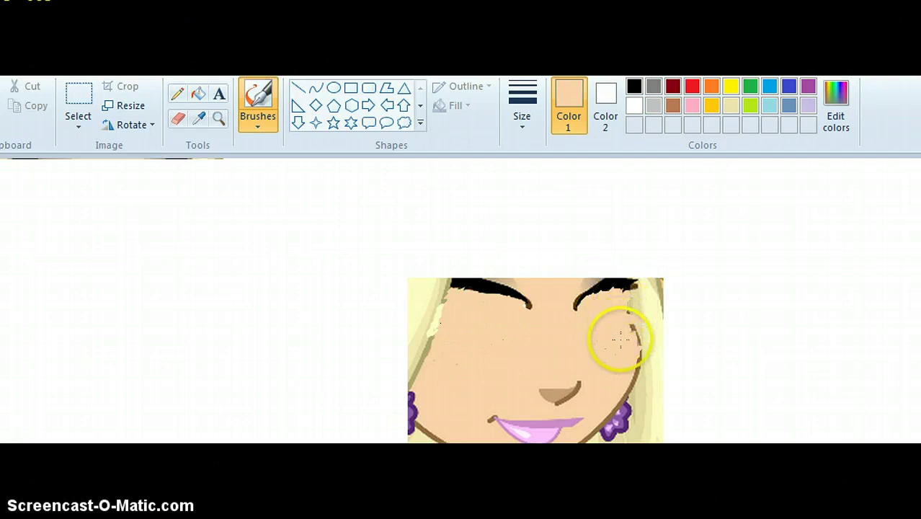
mouse_move(621, 340)
mouse_down()
mouse_move(609, 389)
mouse_move(625, 333)
mouse_up()
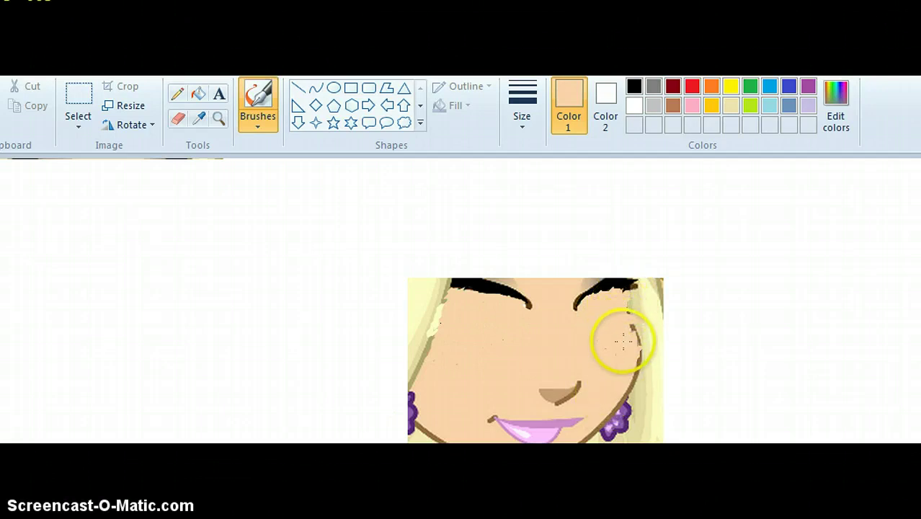
Repair the hair edge beside the newly closed eye with blonde and tan shades sampled from the nearby hair
click(198, 119)
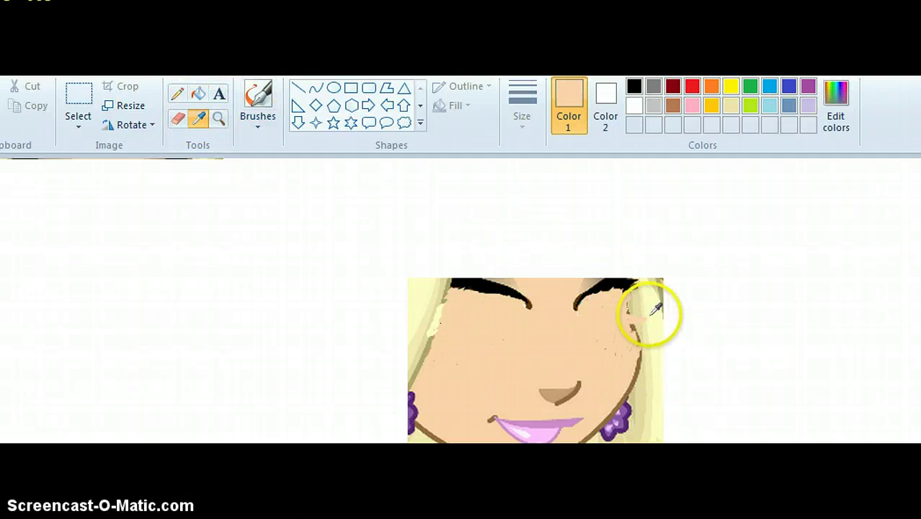
click(651, 314)
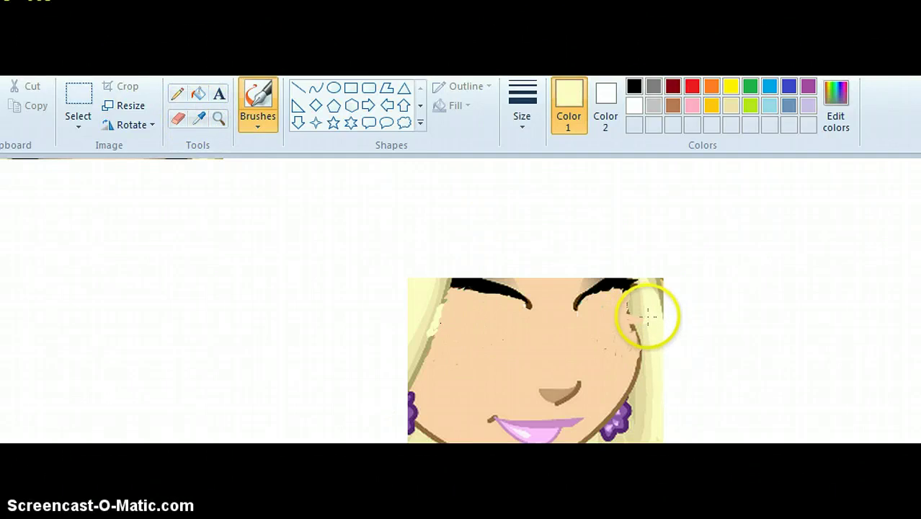
click(198, 119)
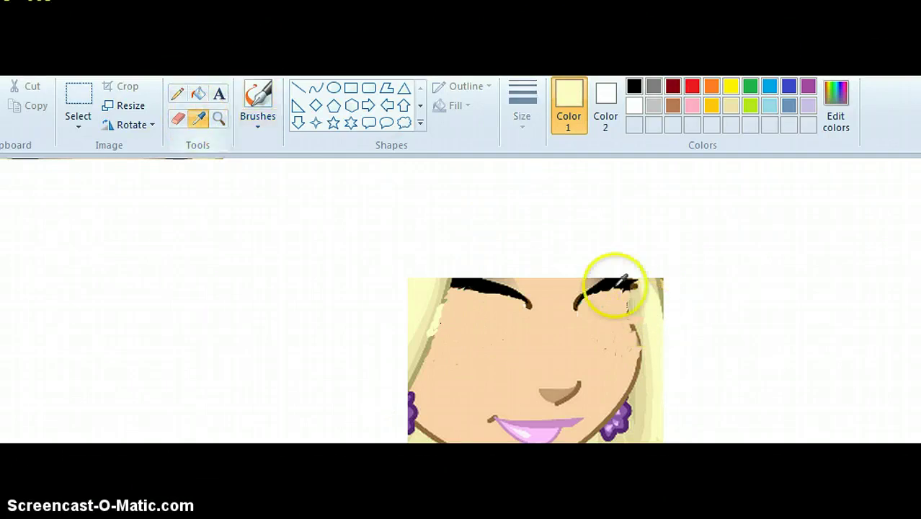
click(646, 308)
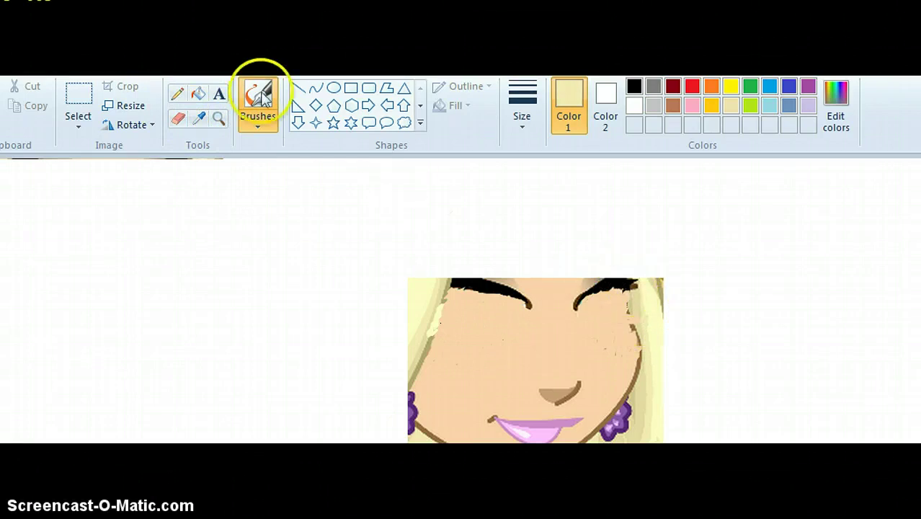
click(199, 119)
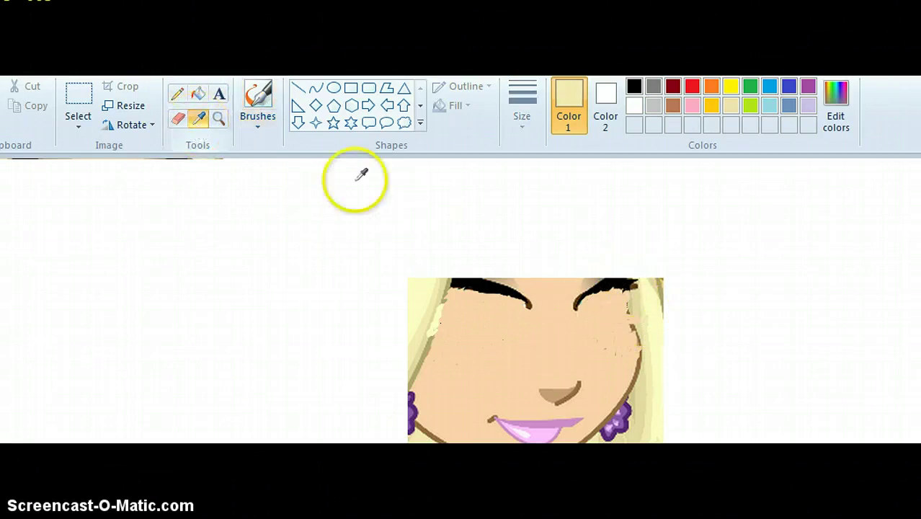
click(633, 299)
mouse_move(613, 313)
mouse_down()
mouse_move(638, 309)
mouse_move(642, 349)
mouse_up()
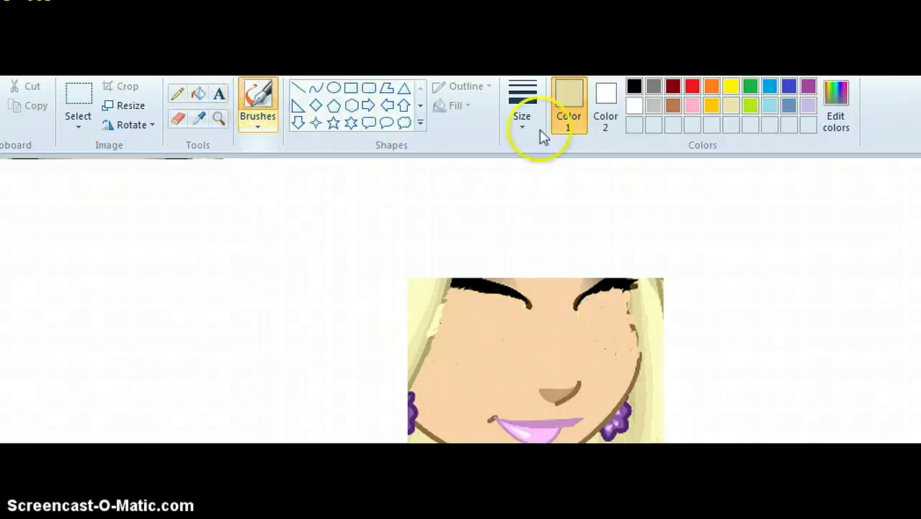
Draw three black Z-shaped strokes stacked upward on the white canvas beside the hair
click(634, 87)
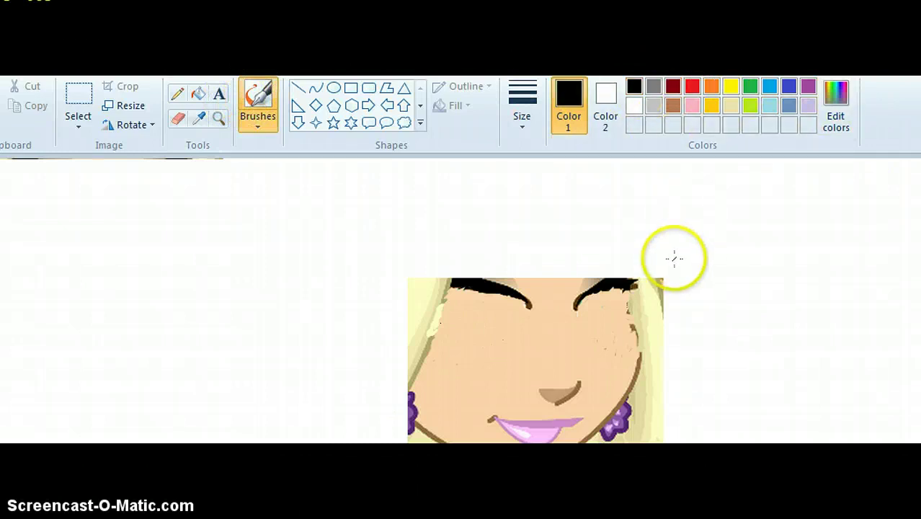
drag(674, 258, 717, 274)
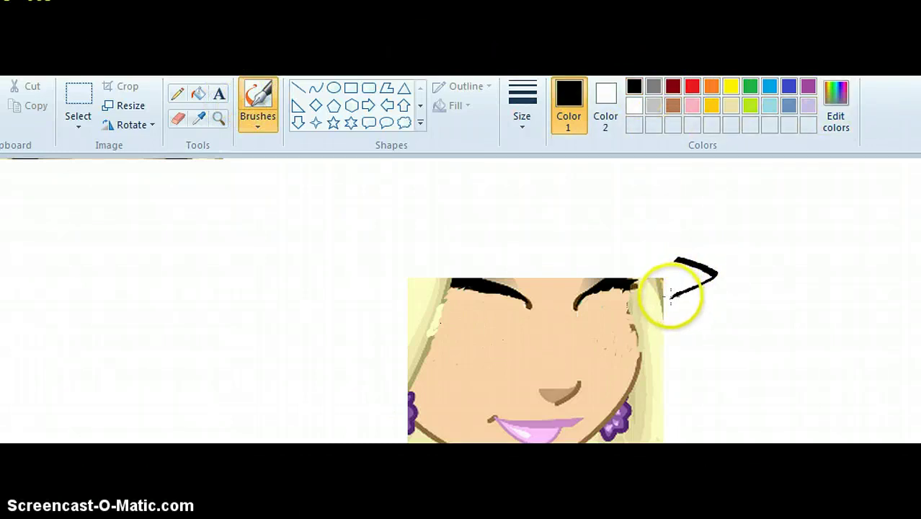
drag(670, 296, 714, 314)
mouse_move(683, 214)
mouse_down()
mouse_move(737, 222)
mouse_move(682, 239)
mouse_move(752, 264)
mouse_up()
mouse_move(686, 171)
mouse_down()
mouse_move(742, 189)
mouse_move(670, 195)
mouse_move(769, 210)
mouse_up()
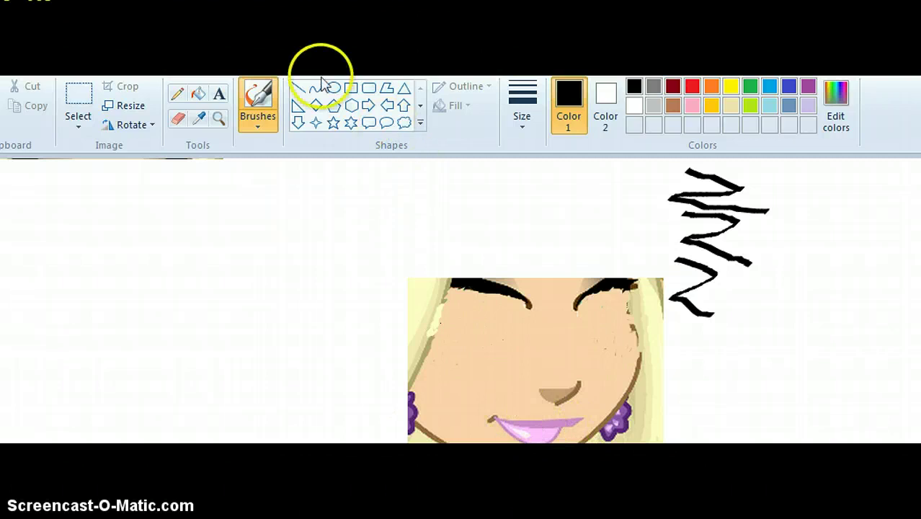
Draw a small solid black oval on the lips as an open mouth
click(333, 87)
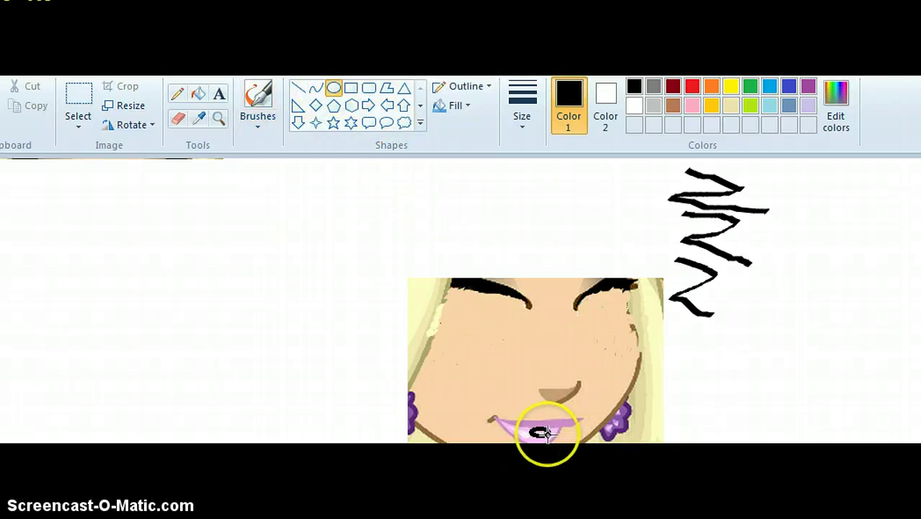
drag(548, 433, 549, 434)
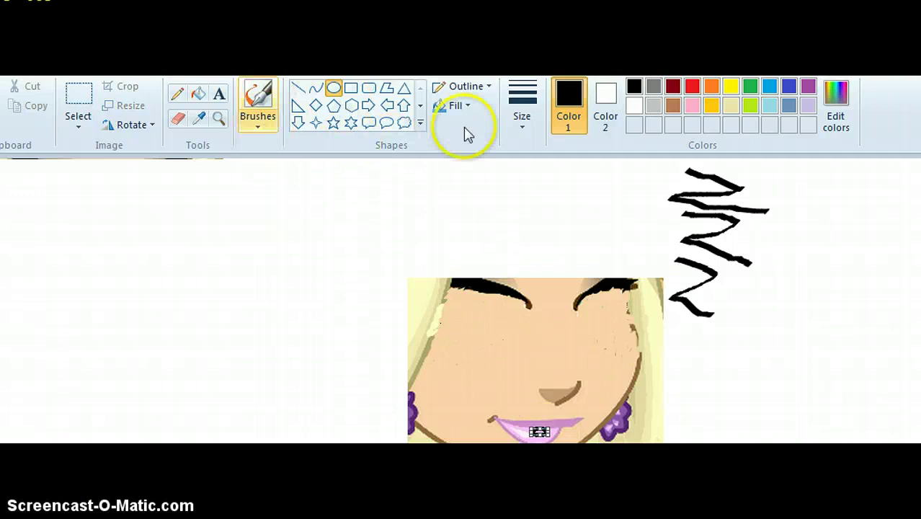
click(257, 114)
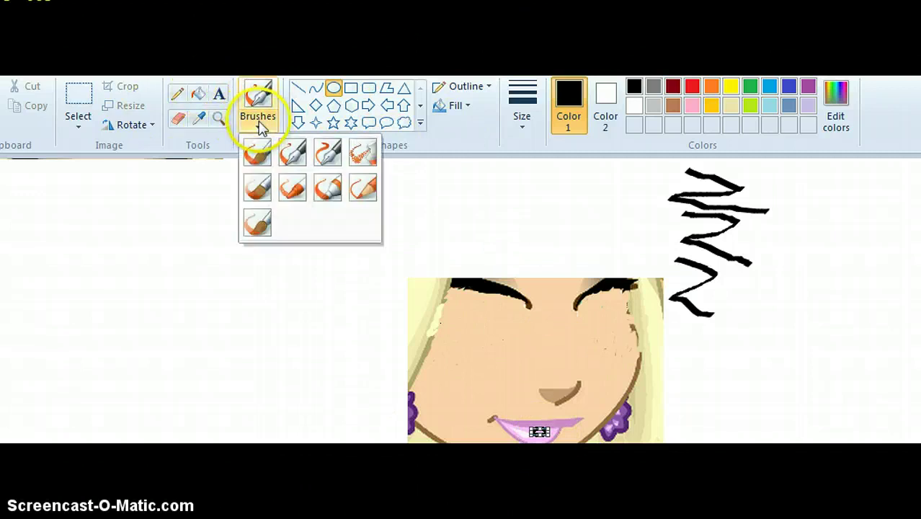
click(204, 176)
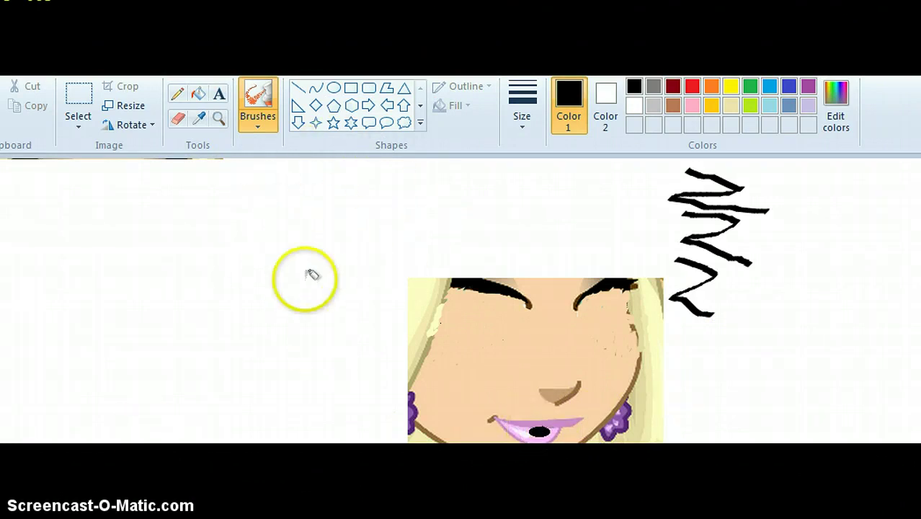
Airbrush the word "bye" in black with a smiley face below it on the blank canvas left of the face
click(253, 127)
click(363, 151)
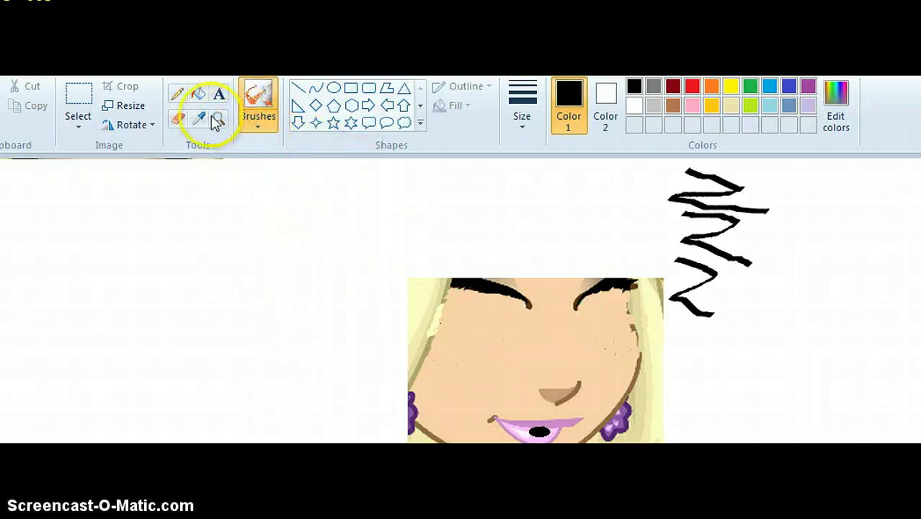
click(259, 99)
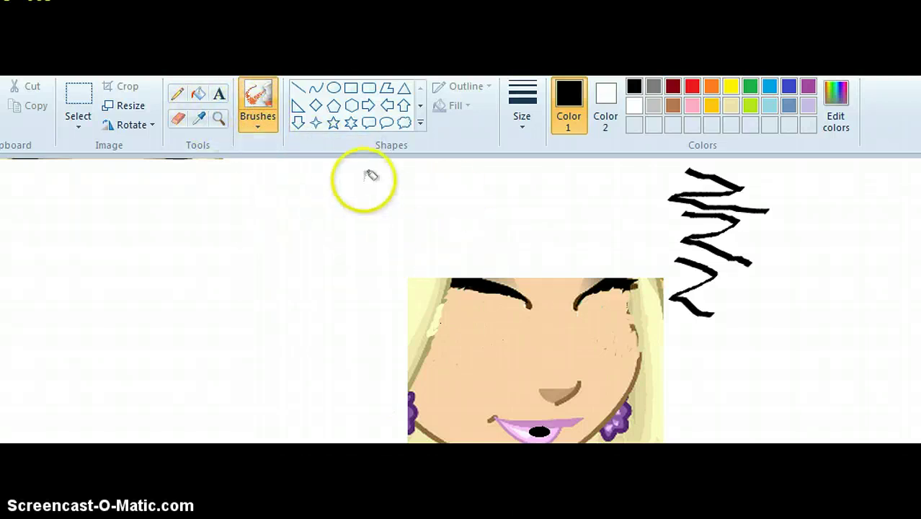
mouse_move(189, 202)
mouse_down()
mouse_move(168, 257)
mouse_move(188, 197)
mouse_move(168, 237)
mouse_move(172, 265)
mouse_move(215, 259)
mouse_move(216, 227)
mouse_move(183, 220)
mouse_move(163, 242)
mouse_move(240, 201)
mouse_move(256, 250)
mouse_move(277, 220)
mouse_move(256, 265)
mouse_move(216, 279)
mouse_move(272, 254)
mouse_move(276, 242)
mouse_move(296, 266)
mouse_move(314, 256)
mouse_move(298, 235)
mouse_move(264, 265)
mouse_move(297, 313)
mouse_up()
mouse_move(166, 301)
mouse_down()
mouse_move(155, 353)
mouse_move(194, 298)
mouse_move(191, 351)
mouse_move(208, 363)
mouse_move(204, 387)
mouse_move(135, 389)
mouse_up()
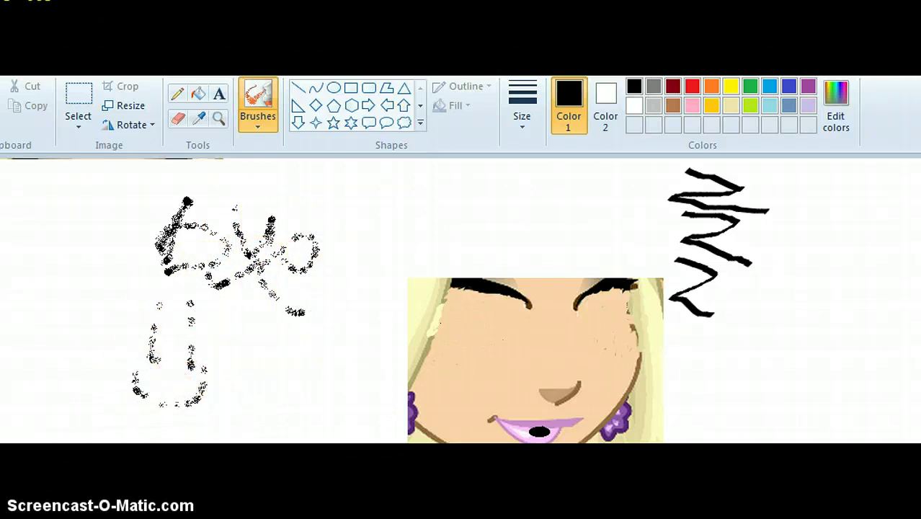
Open a sticky note, place it over the airbrushed writing and write "bye :)"
key(super)
click(43, 21)
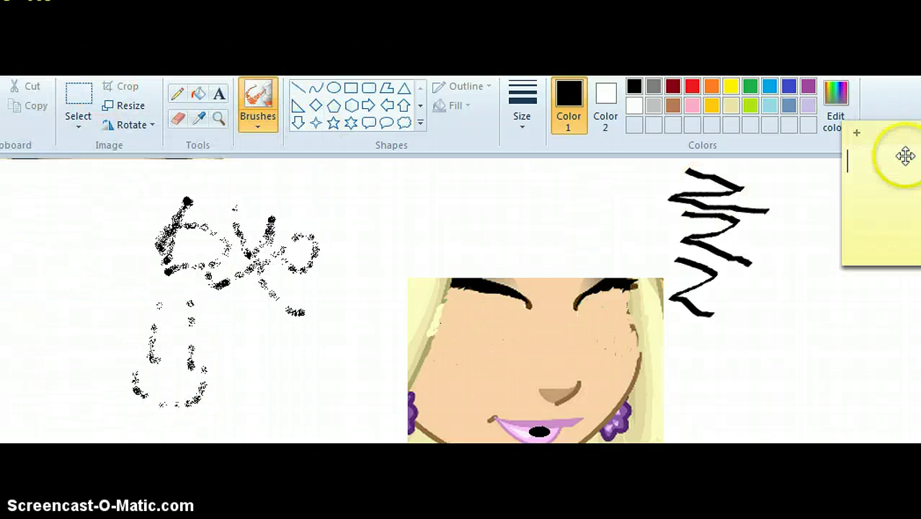
drag(891, 141, 173, 199)
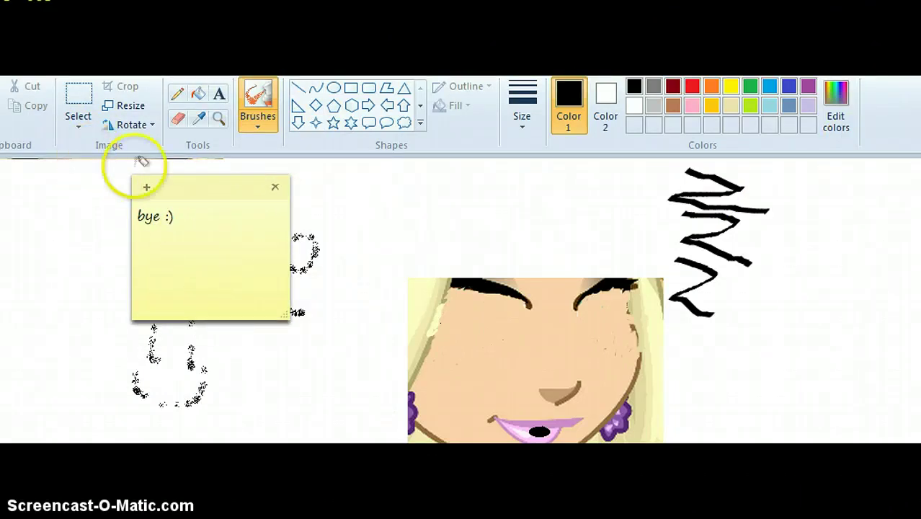
Erase the goodbye text from the sticky note and delete the note
key(BackSpace)
key(BackSpace)
key(BackSpace)
key(BackSpace)
key(BackSpace)
key(BackSpace)
click(283, 192)
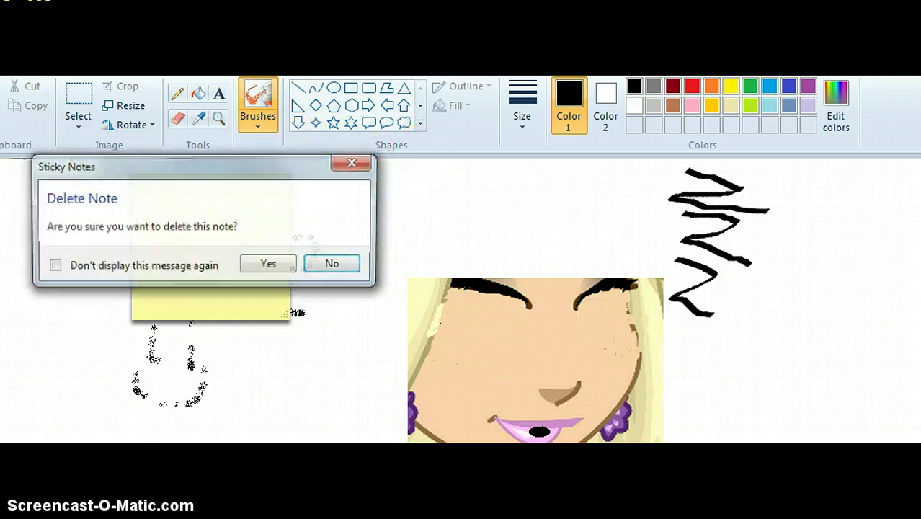
click(278, 262)
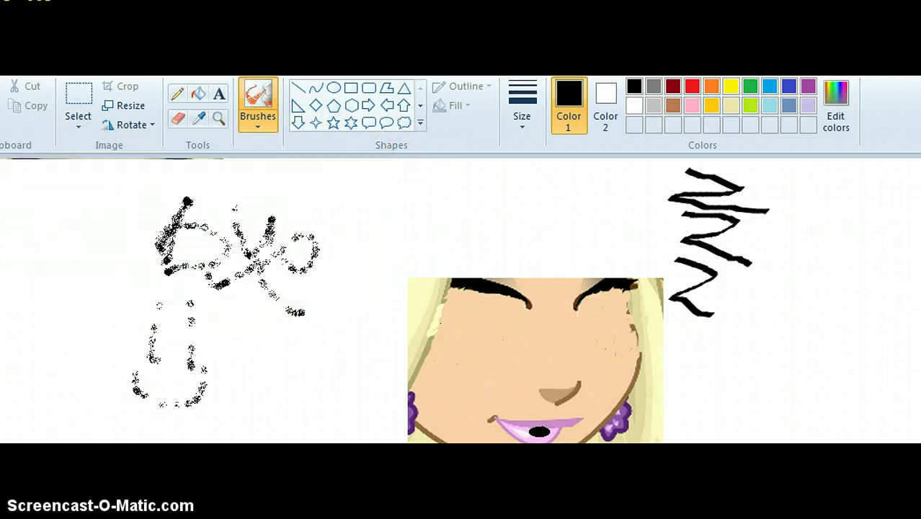